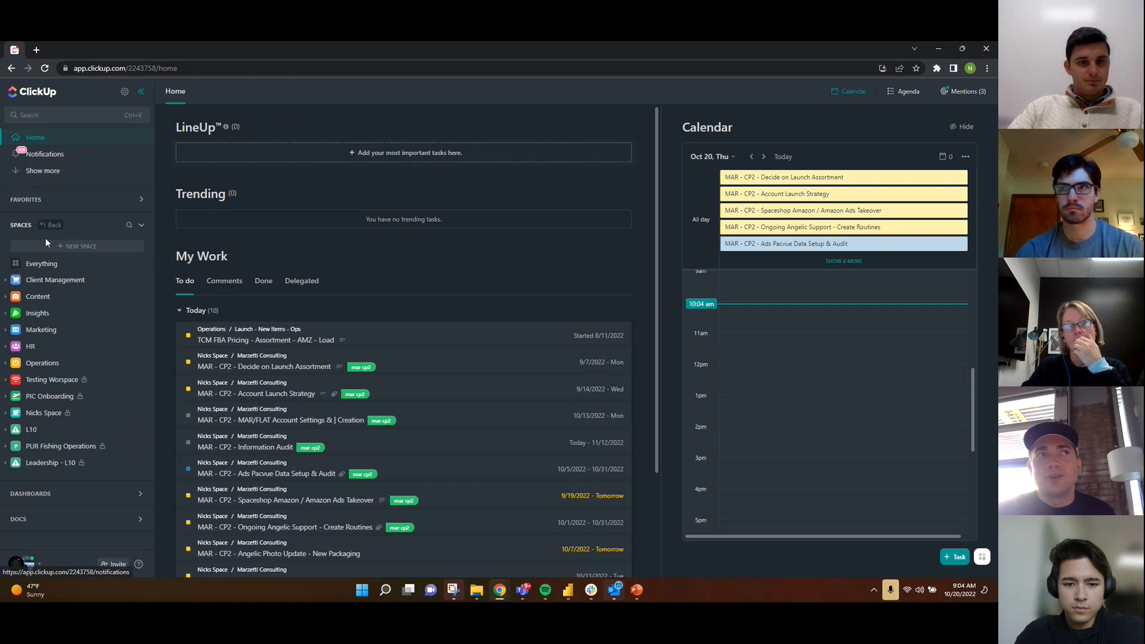
{"action": "left_click", "coordinate": [51, 155]}
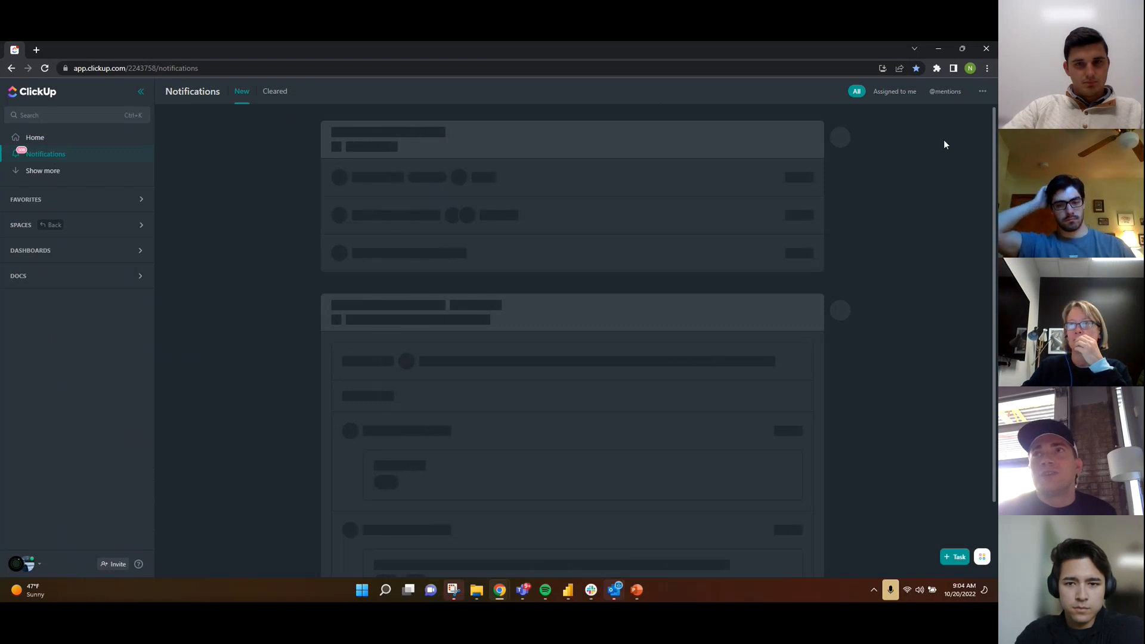
{"action": "left_click", "coordinate": [983, 91]}
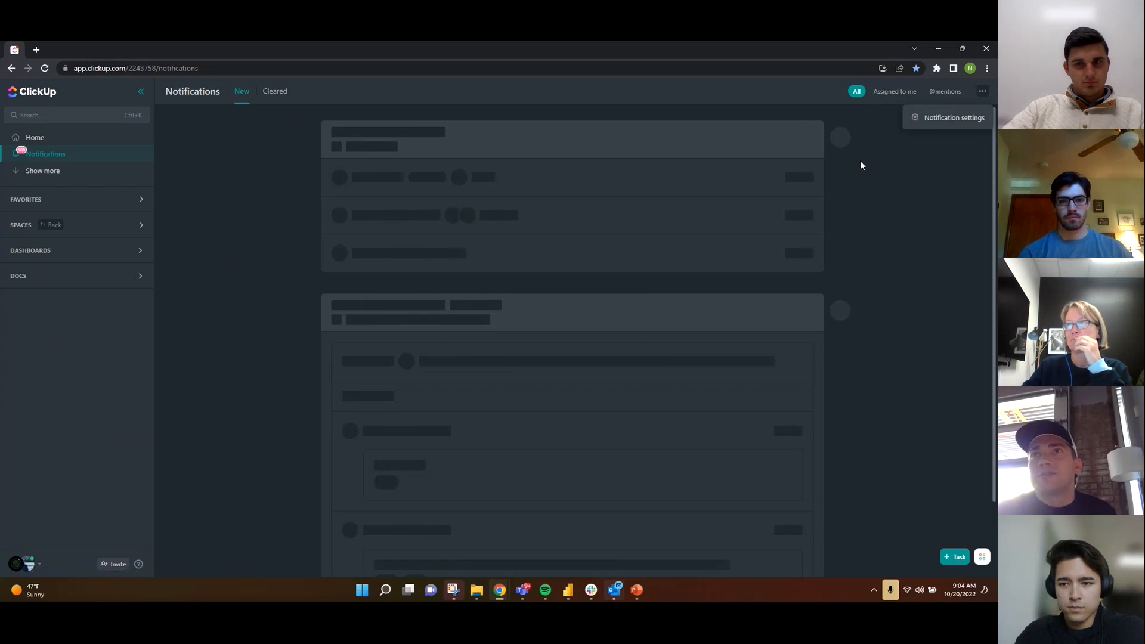
{"action": "left_click", "coordinate": [944, 93]}
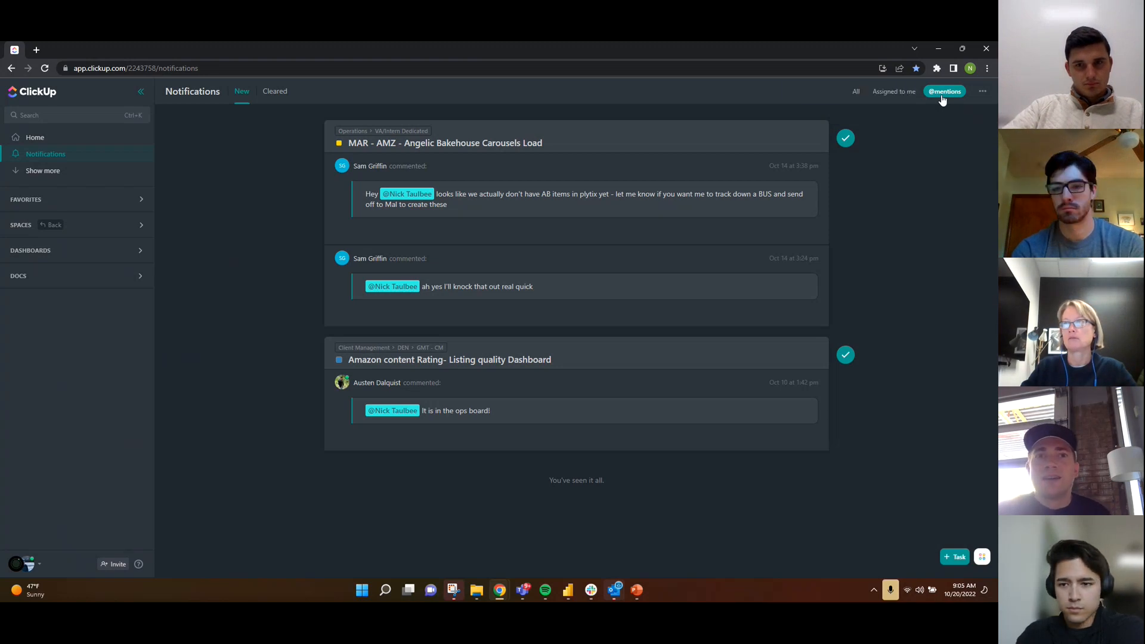
{"action": "left_click", "coordinate": [846, 355]}
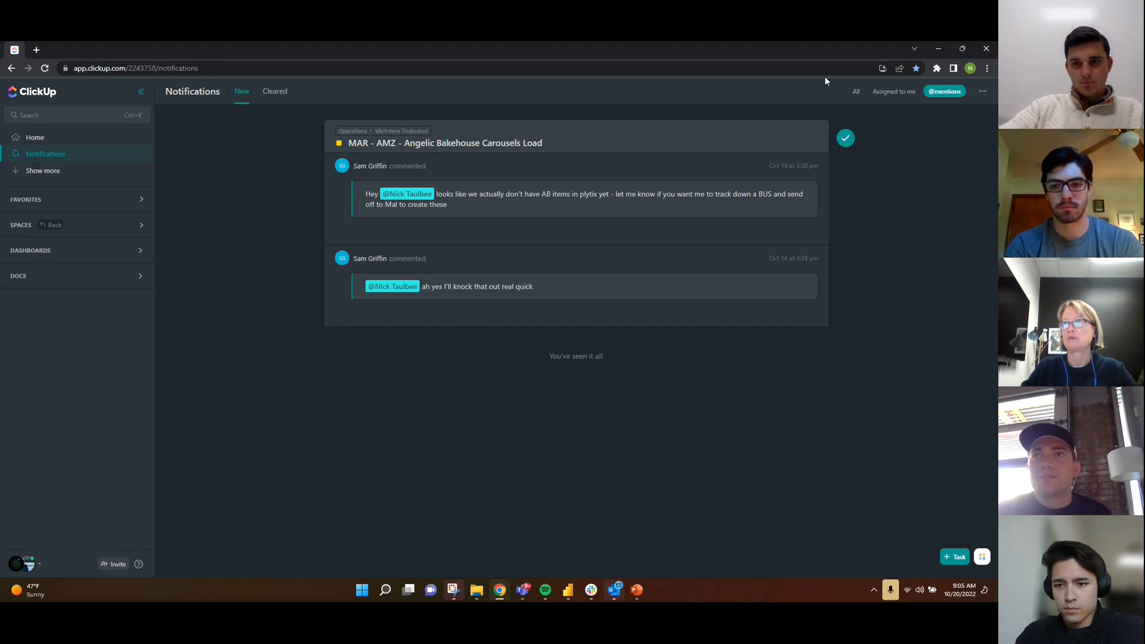
{"action": "left_click", "coordinate": [846, 138]}
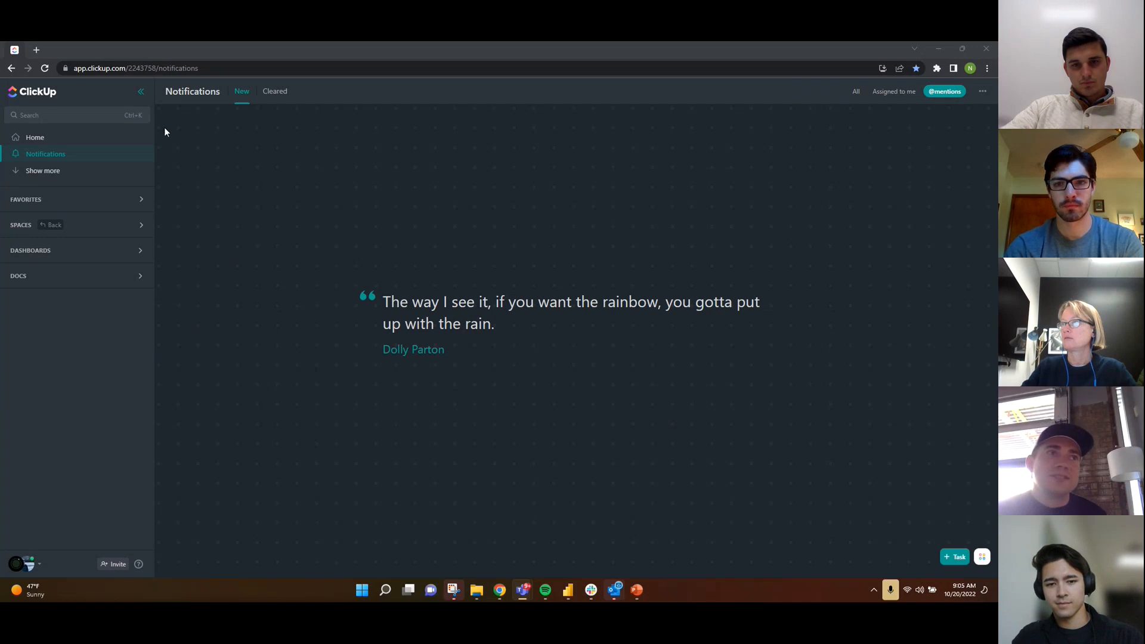
Reveal the hidden navigation entries and go through the Favorites and Spaces sections.
{"action": "left_click", "coordinate": [48, 172]}
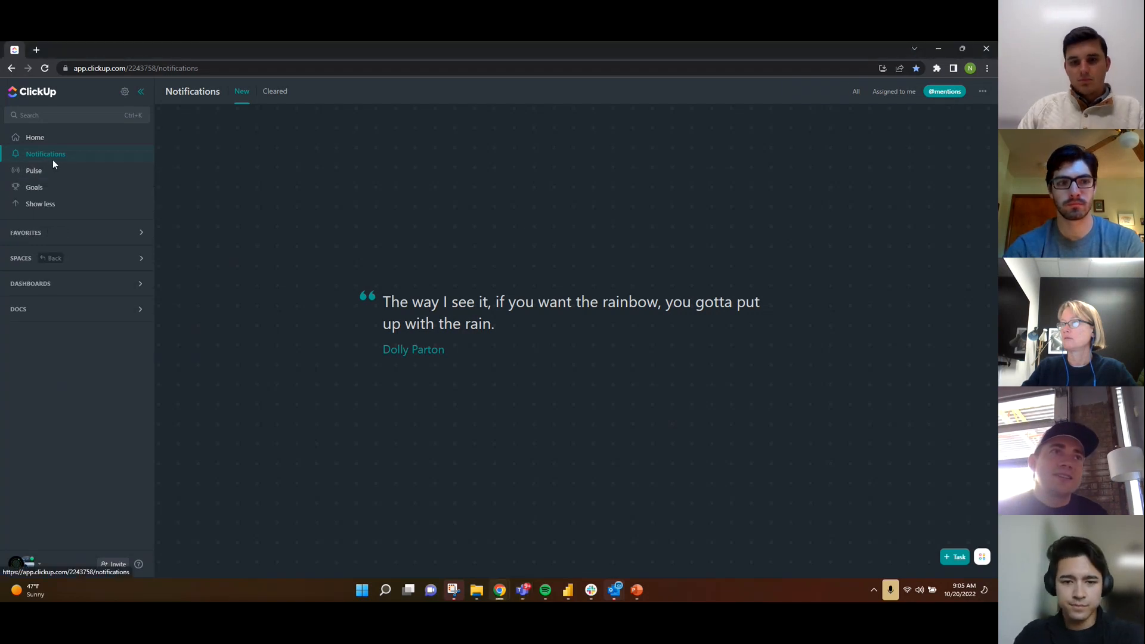
{"action": "left_click", "coordinate": [76, 233]}
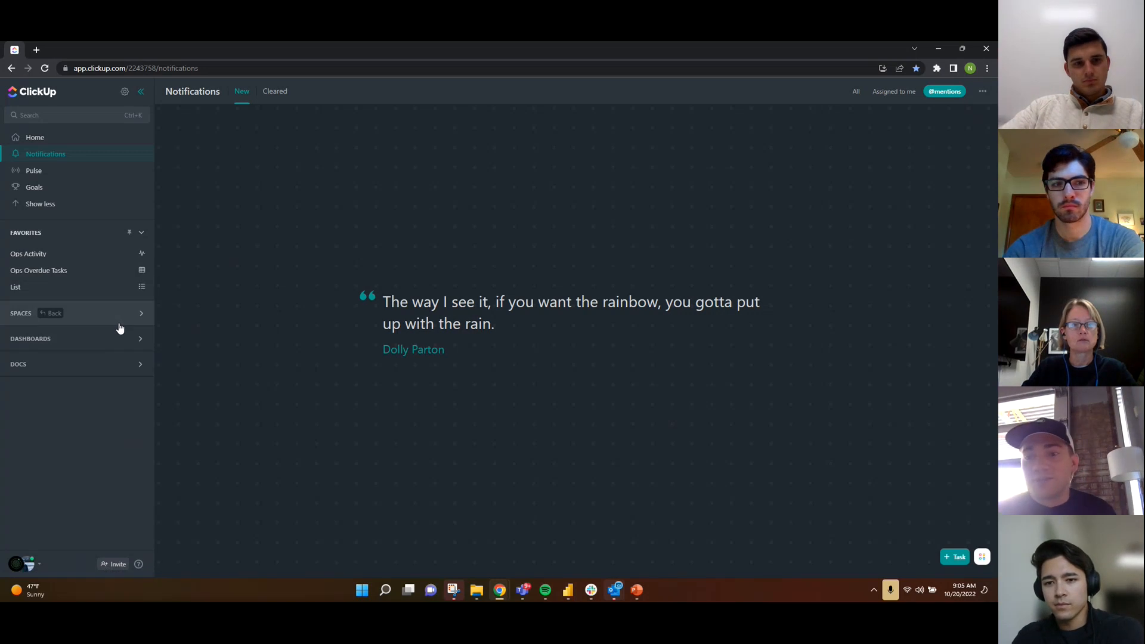
{"action": "left_click", "coordinate": [141, 314]}
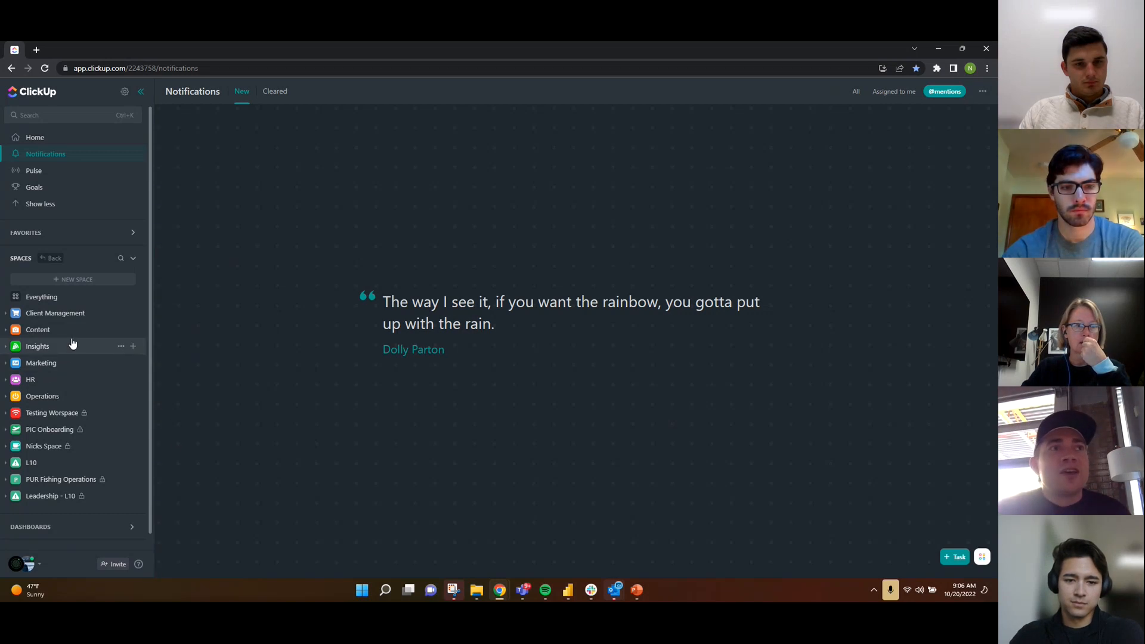
Look through the Client Management space's folders and open the Launch - New Items - Ops list in the Operations space.
{"action": "left_click", "coordinate": [6, 314]}
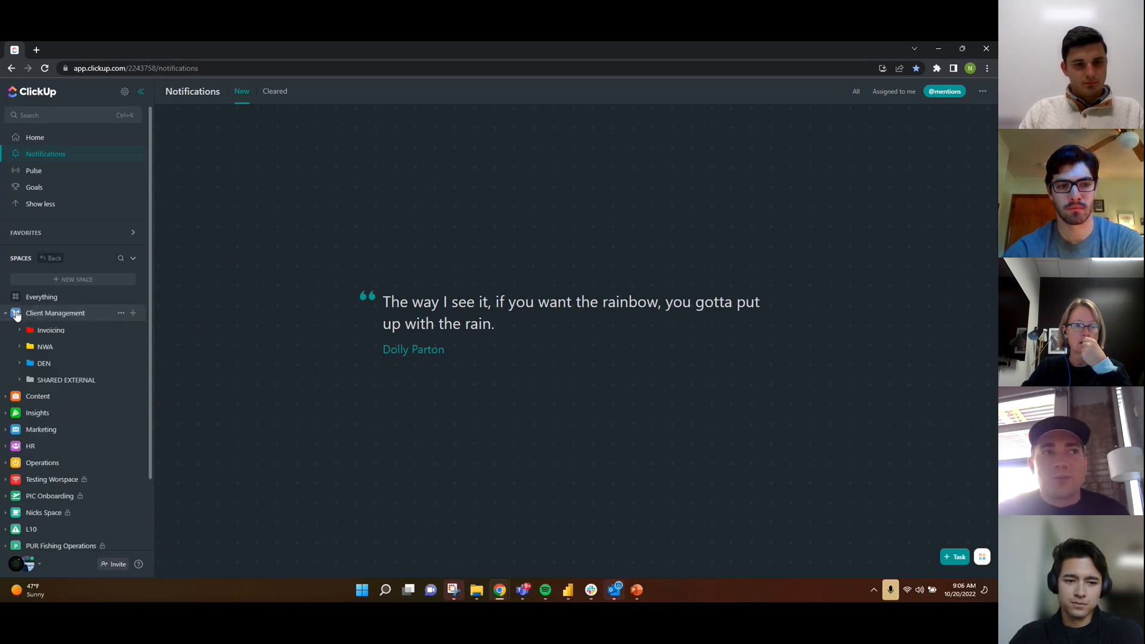
{"action": "left_click", "coordinate": [3, 315]}
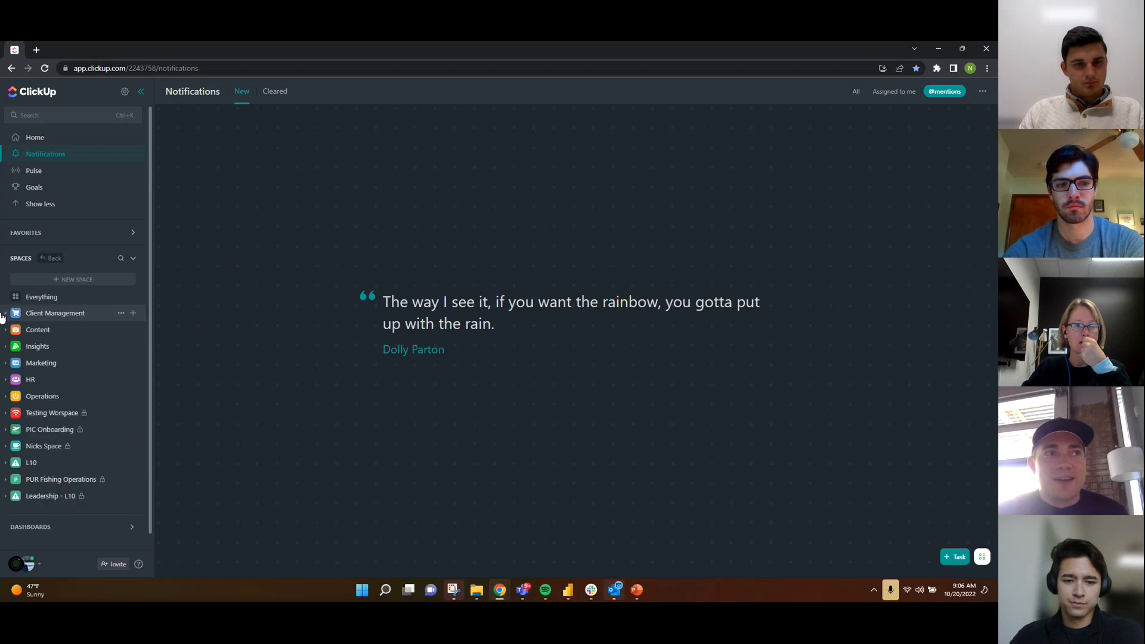
{"action": "left_click", "coordinate": [5, 396]}
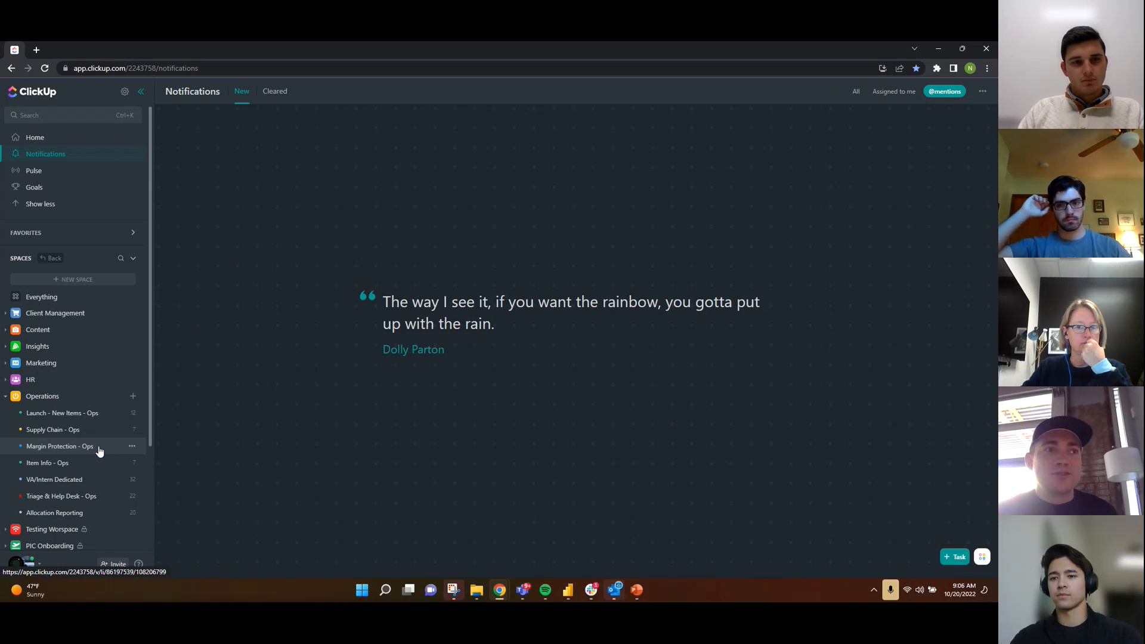
{"action": "left_click", "coordinate": [49, 413]}
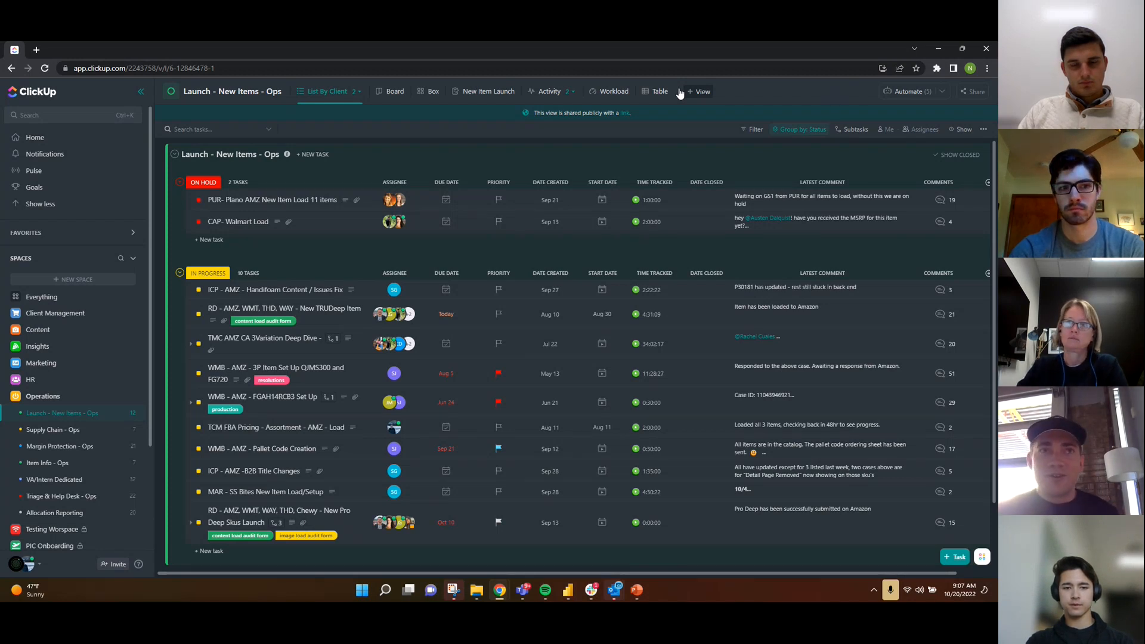
Examine the list view variants, the grouping choices and the filter options of the Launch - New Items - Ops list.
{"action": "left_click", "coordinate": [358, 91]}
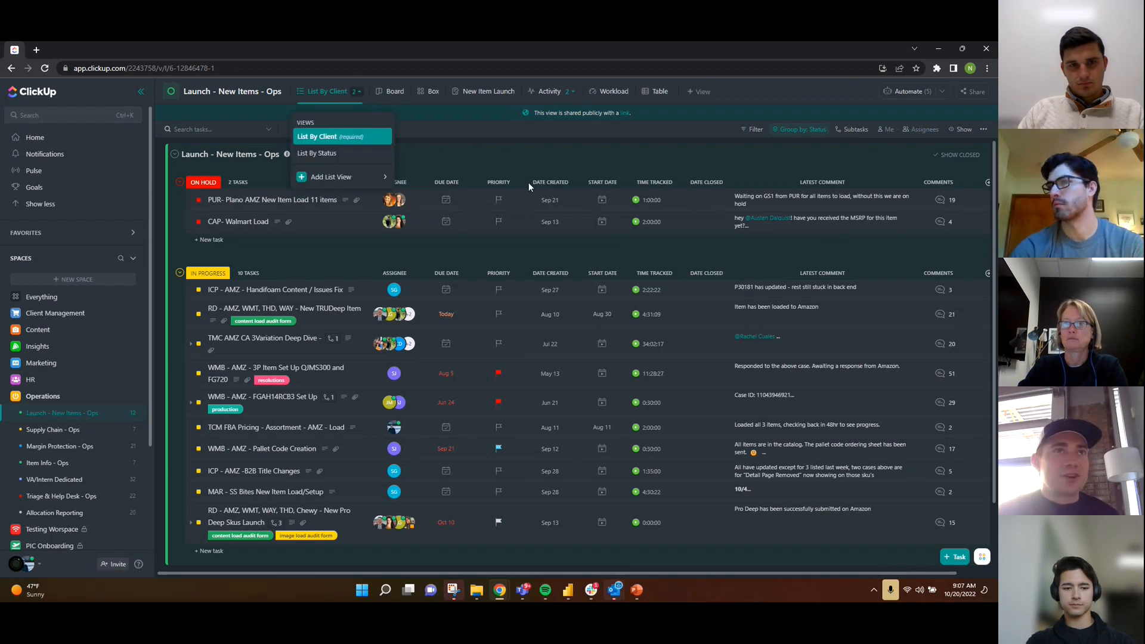
{"action": "left_click", "coordinate": [512, 161]}
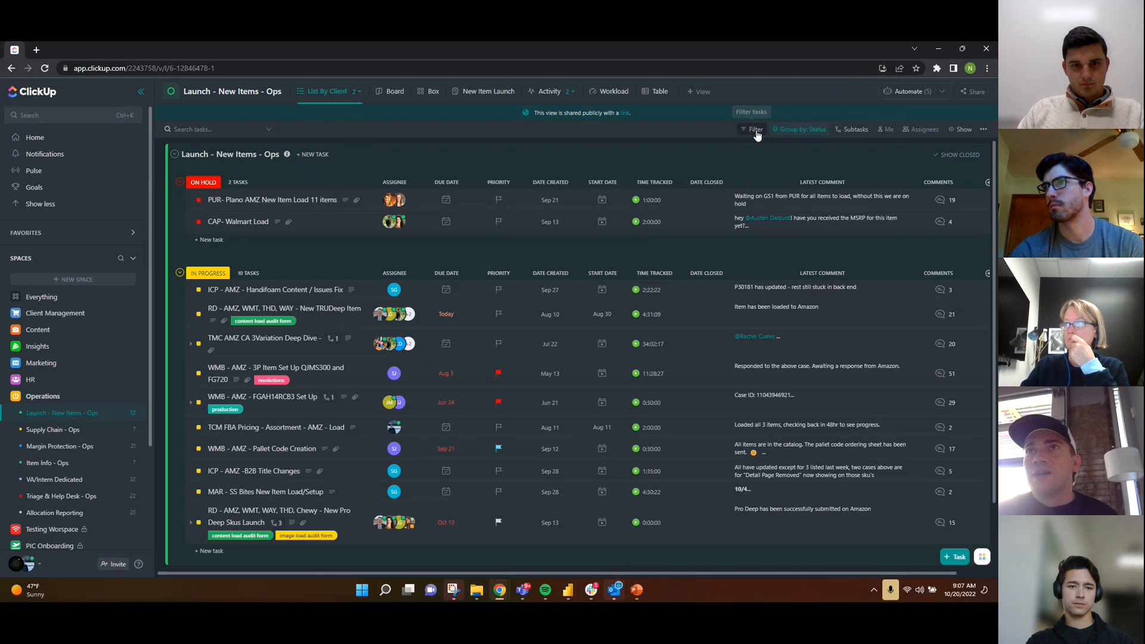
{"action": "left_click", "coordinate": [793, 131]}
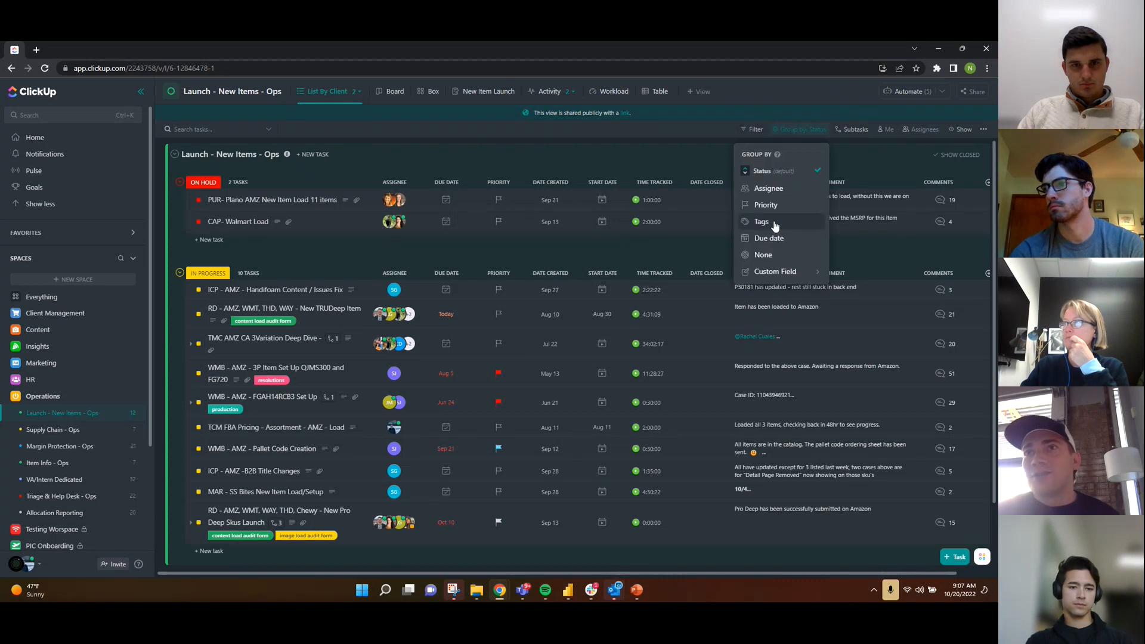
{"action": "left_click", "coordinate": [764, 109]}
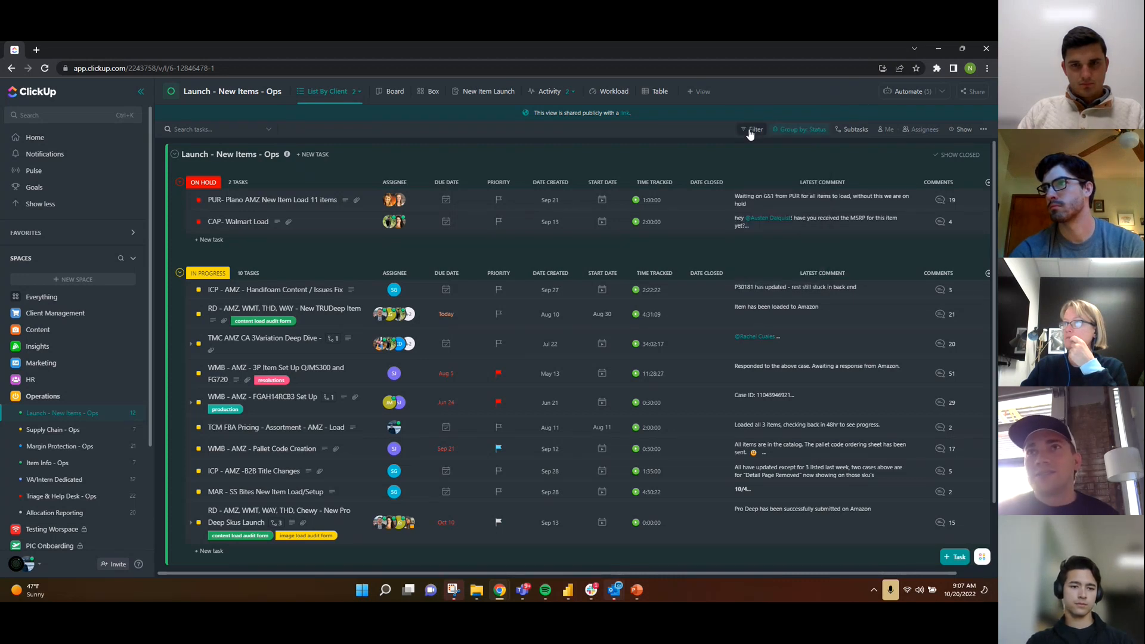
{"action": "left_click", "coordinate": [751, 130]}
{"action": "left_click", "coordinate": [918, 155]}
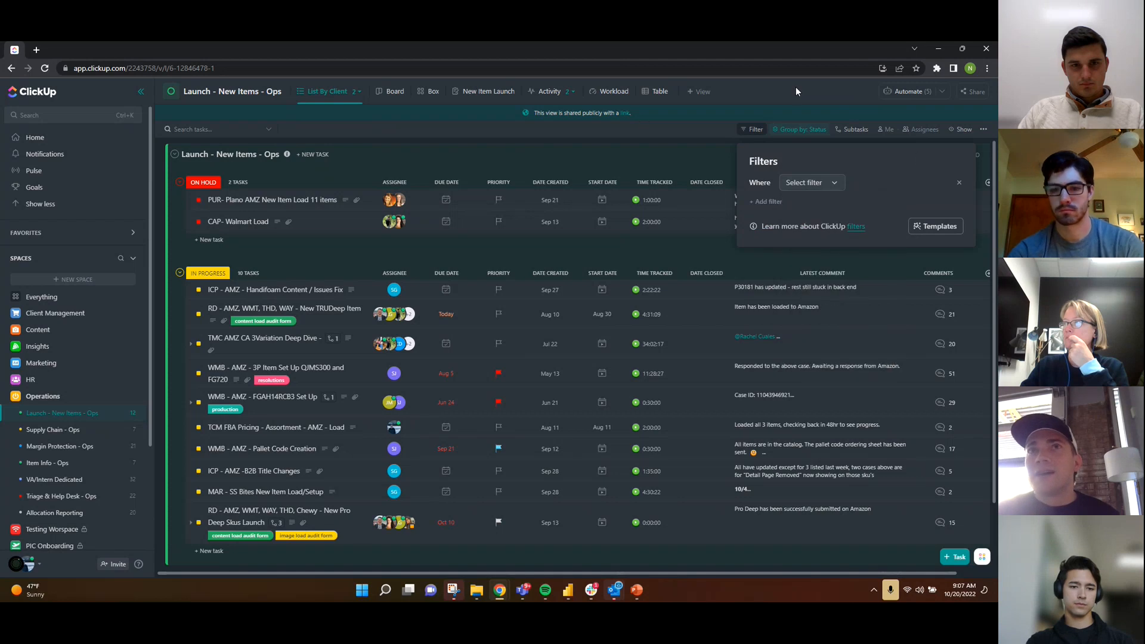
{"action": "left_click", "coordinate": [627, 174]}
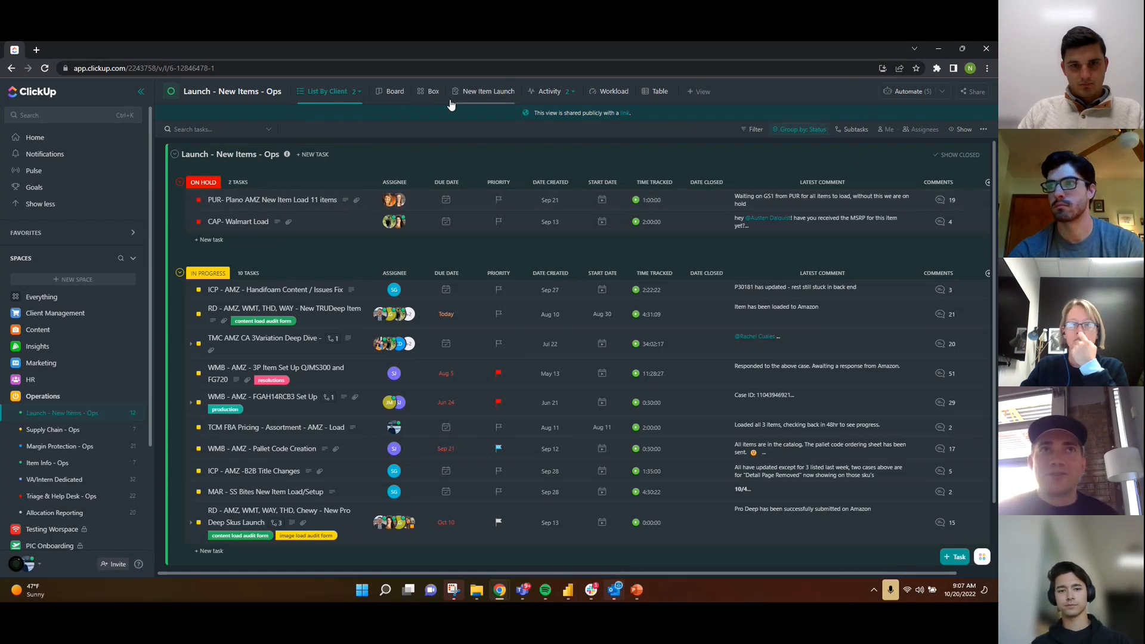
Switch to the Board view and preview the view types that can be added, including Calendar, Gantt, Box, Workload and Table.
{"action": "left_click", "coordinate": [388, 91]}
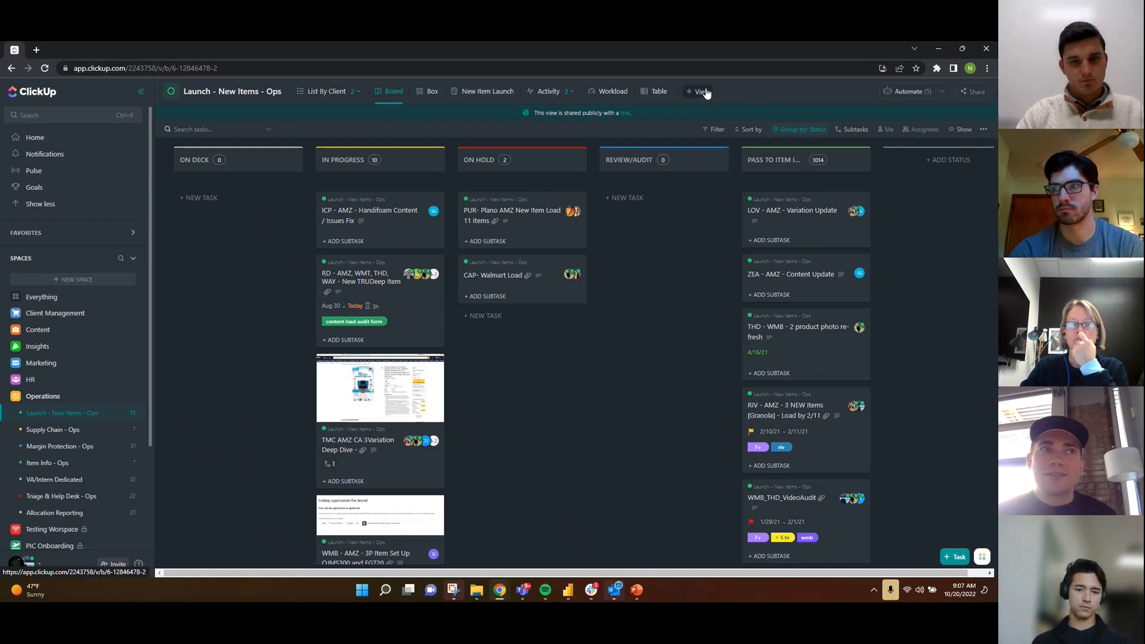
{"action": "left_click", "coordinate": [694, 93]}
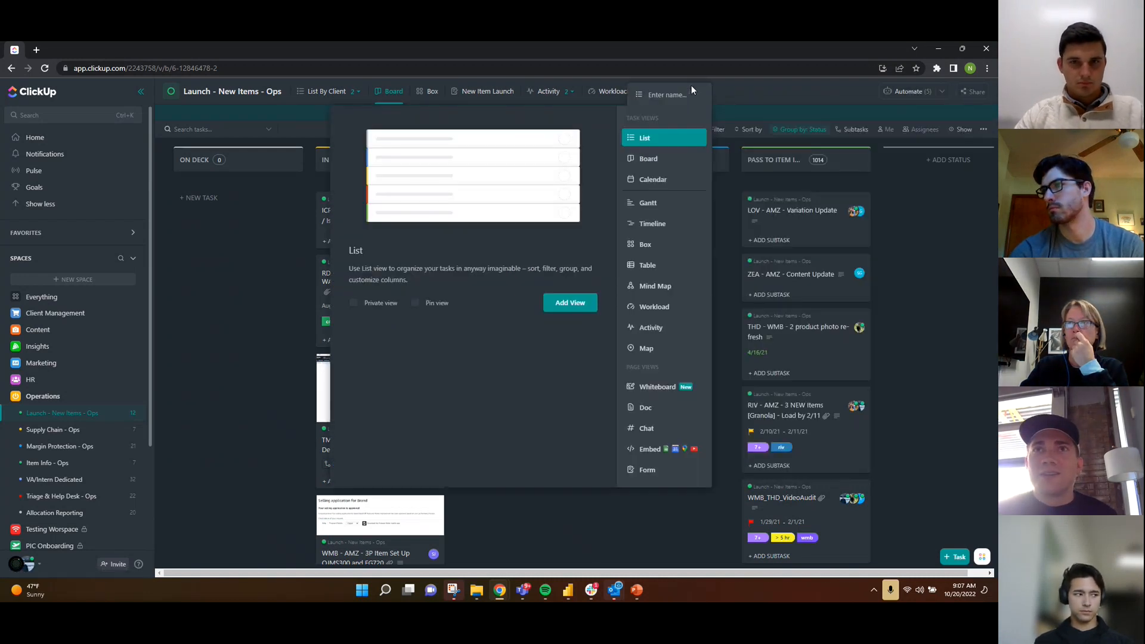
{"action": "left_click", "coordinate": [663, 162]}
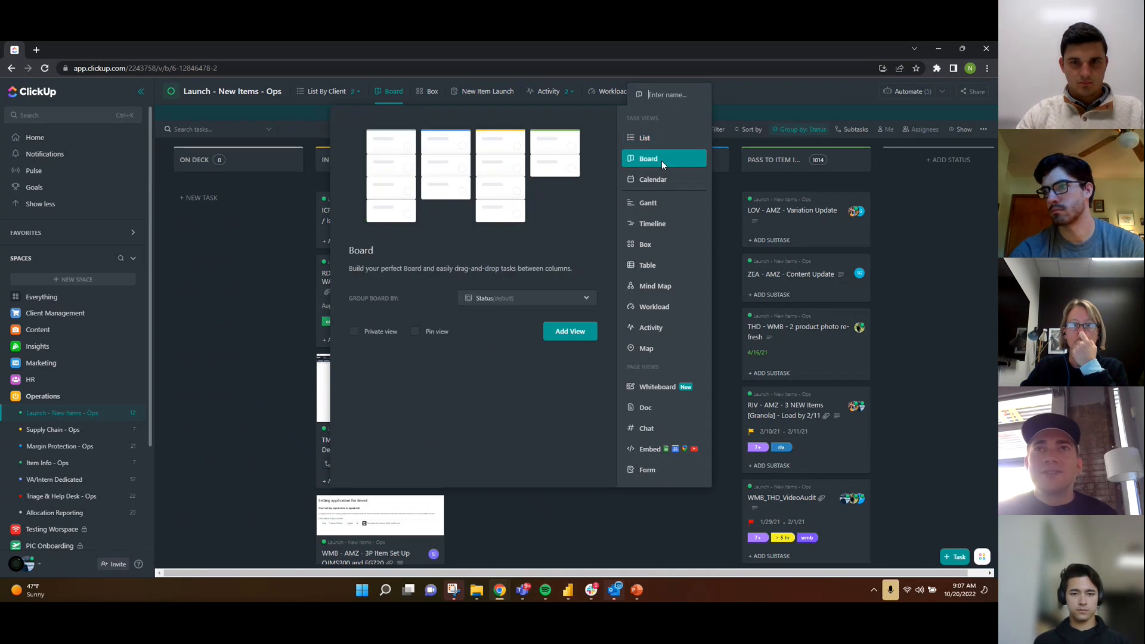
{"action": "left_click", "coordinate": [732, 88]}
{"action": "left_click", "coordinate": [701, 93]}
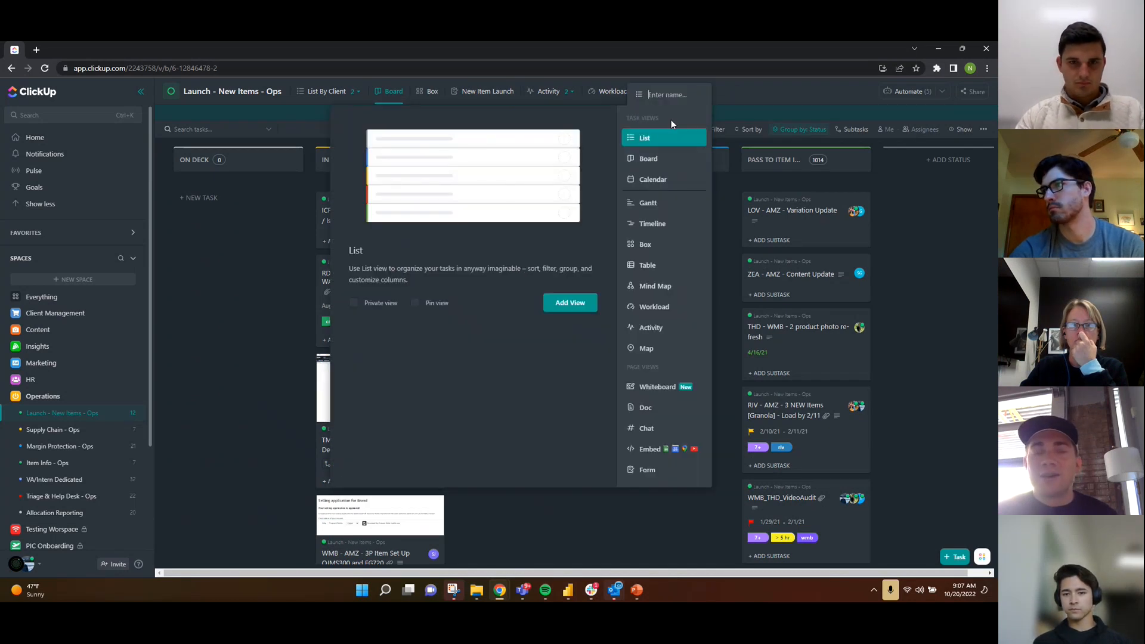
{"action": "left_click", "coordinate": [666, 159]}
{"action": "left_click", "coordinate": [651, 181]}
{"action": "left_click", "coordinate": [648, 202]}
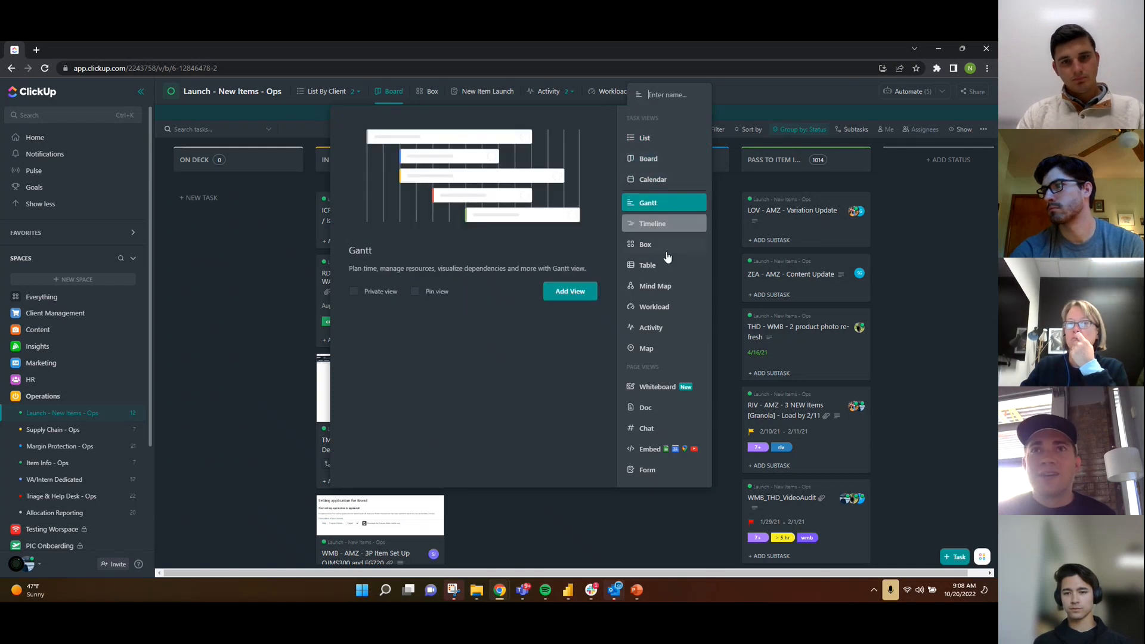
{"action": "left_click", "coordinate": [644, 245]}
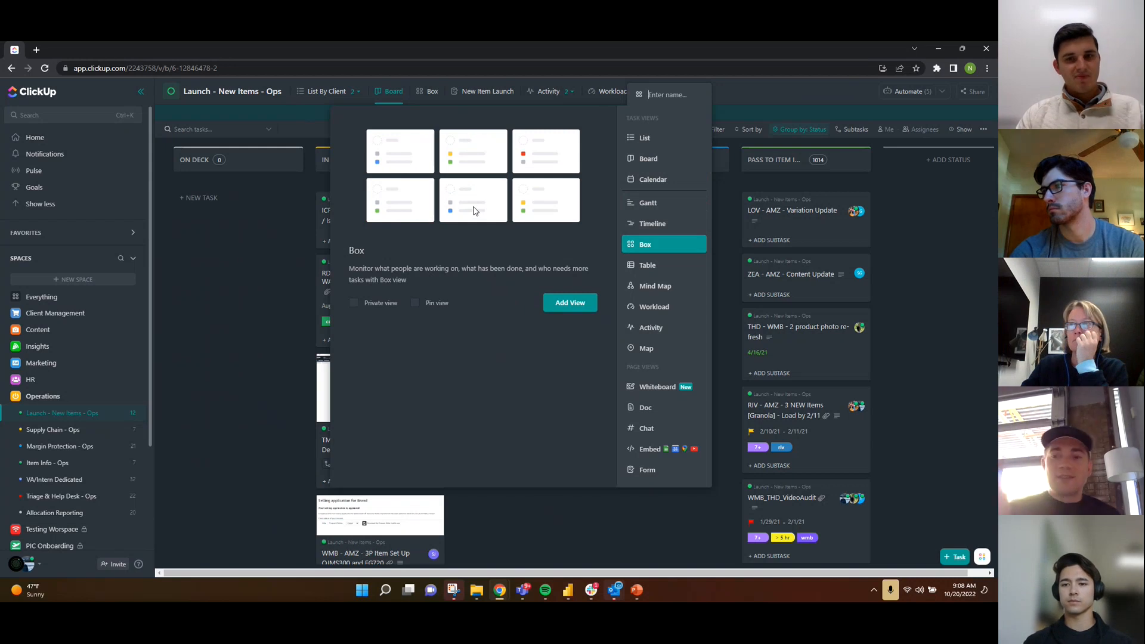
{"action": "left_click", "coordinate": [655, 306]}
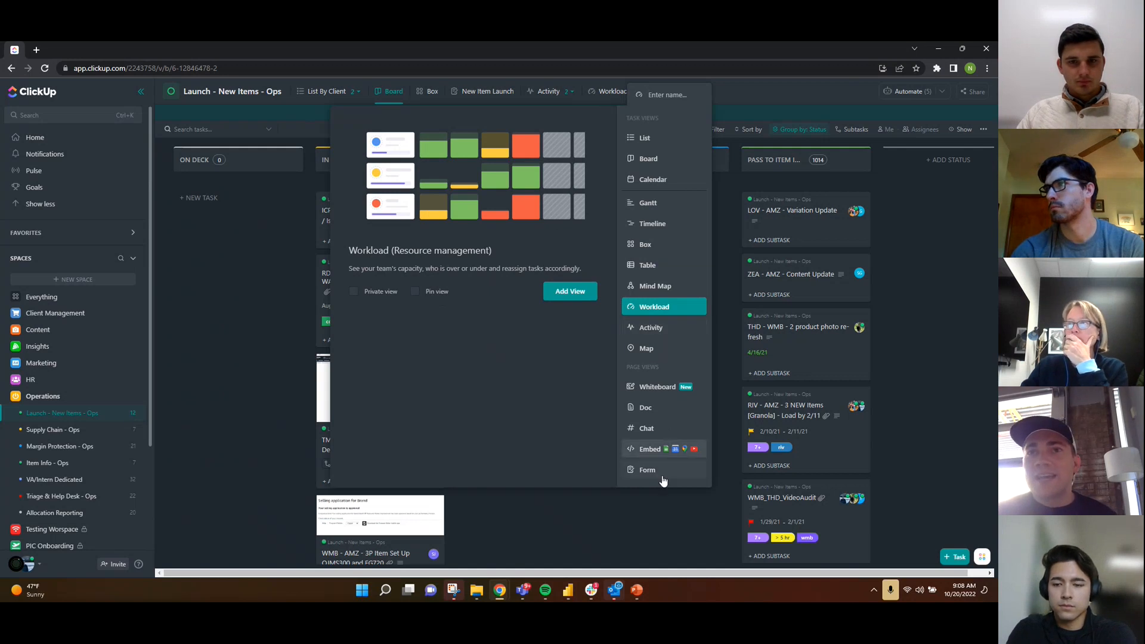
{"action": "left_click", "coordinate": [649, 267]}
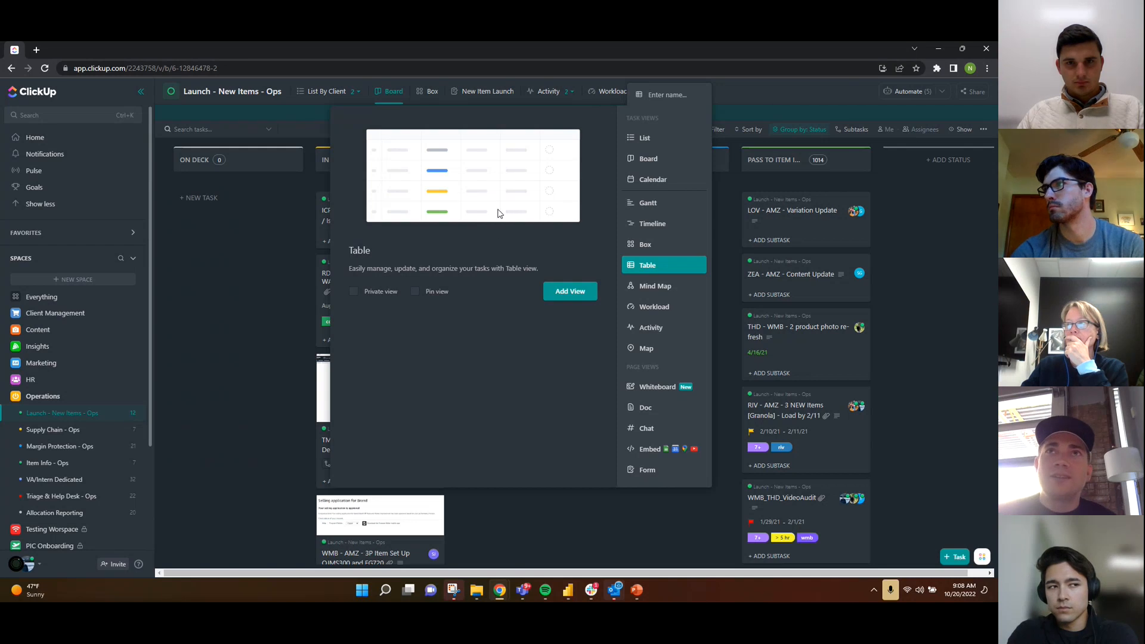
{"action": "left_click", "coordinate": [749, 89]}
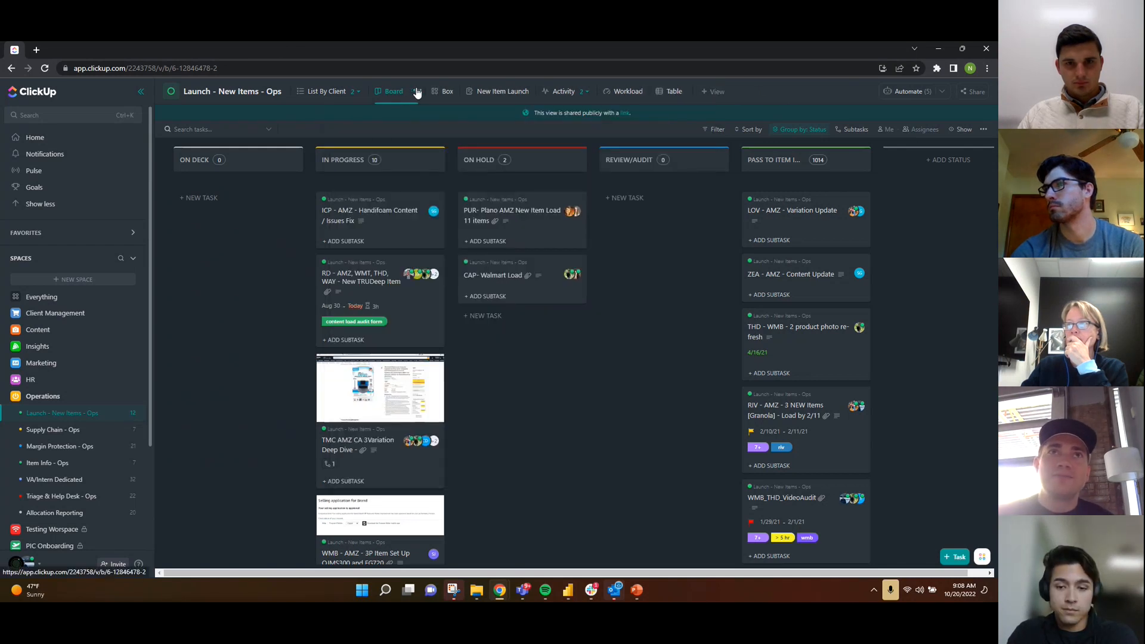
Review the Board view's options and the private and pin choices for adding a new List view.
{"action": "left_click", "coordinate": [418, 91]}
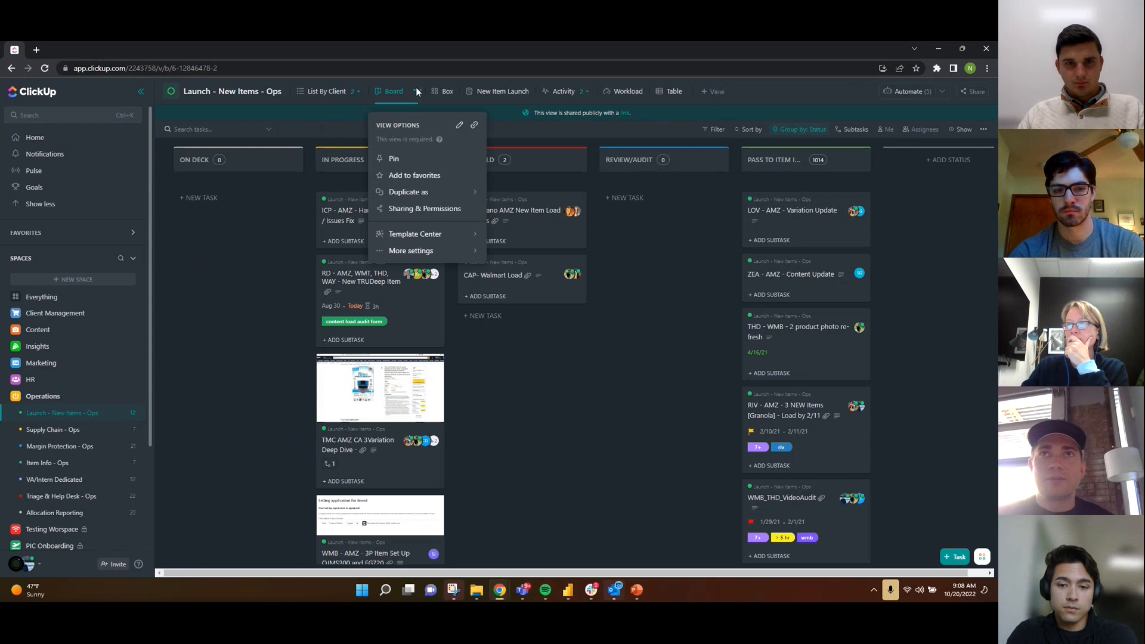
{"action": "left_click", "coordinate": [714, 91]}
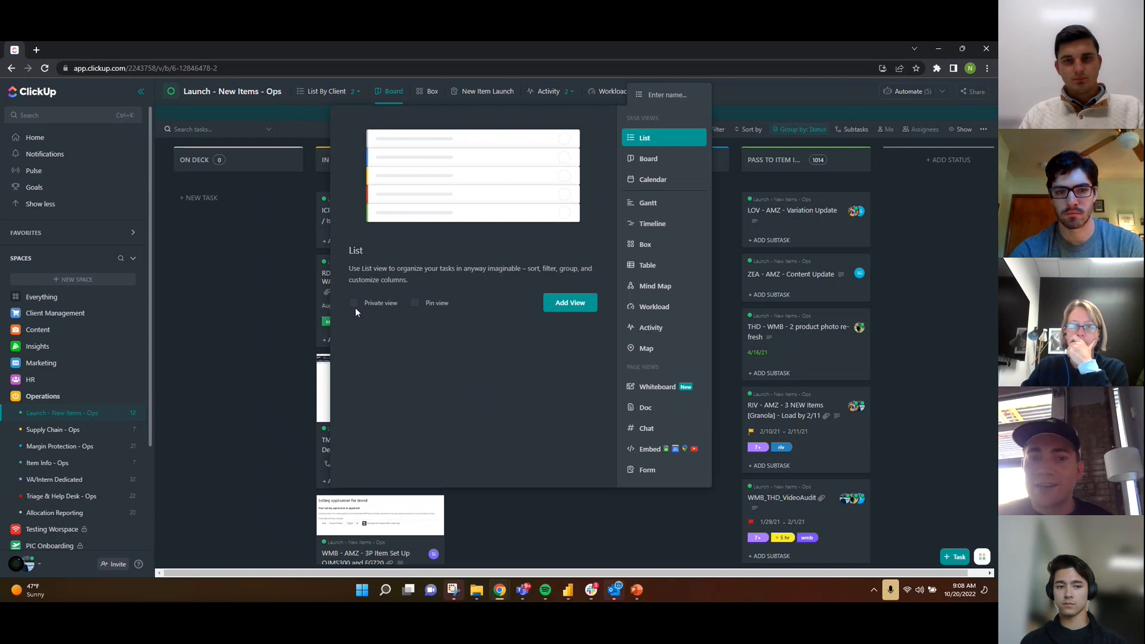
{"action": "left_click", "coordinate": [281, 329]}
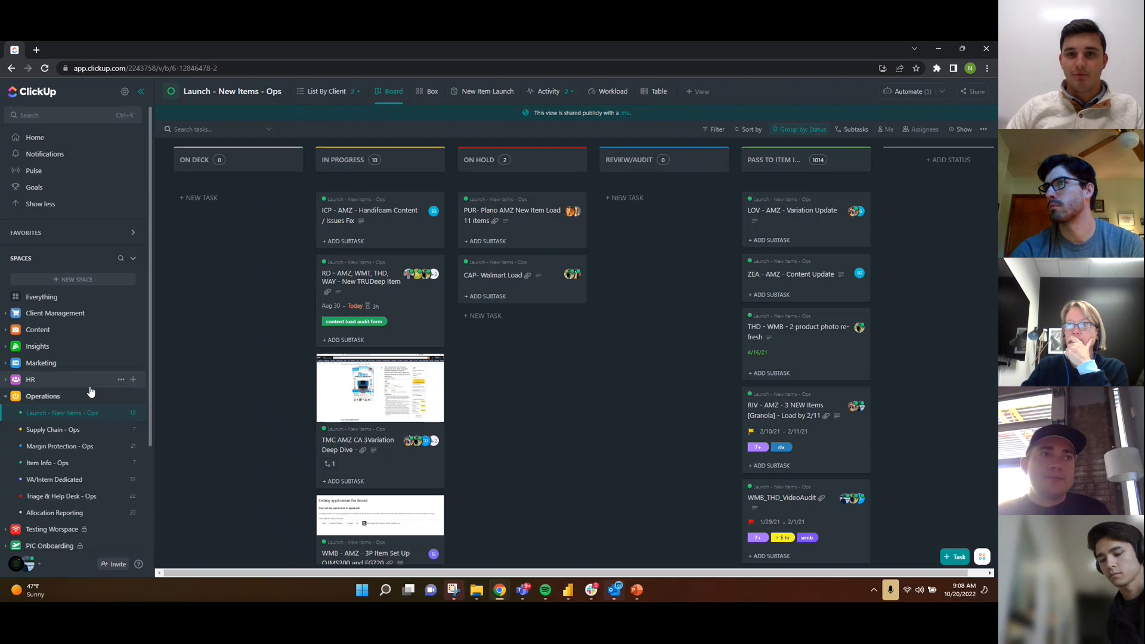
Open the Operations space overview and the Everything overview covering all spaces.
{"action": "left_click", "coordinate": [51, 399]}
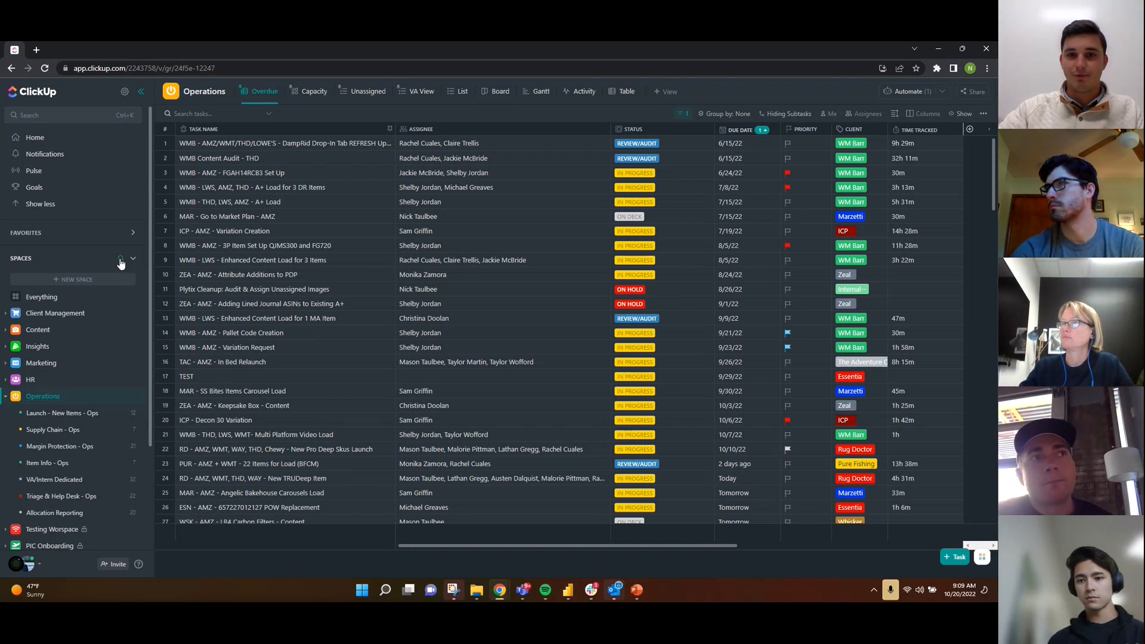
{"action": "left_click", "coordinate": [38, 298]}
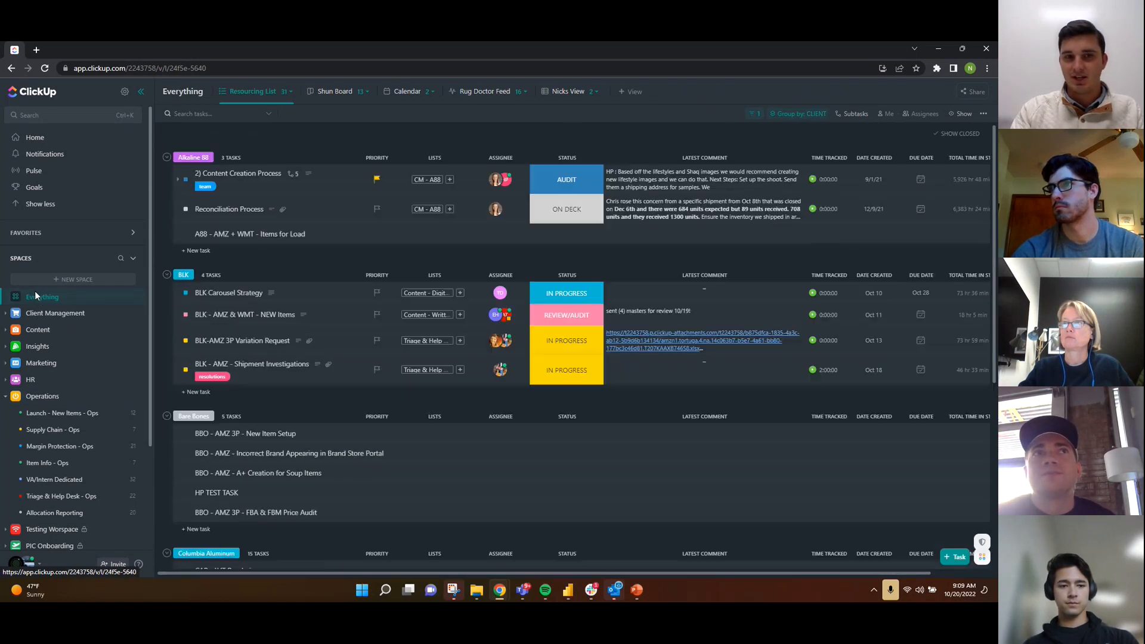
Switch the Everything overview from the Resourcing List to one of the generic Board views.
{"action": "left_click", "coordinate": [364, 91]}
{"action": "scroll", "coordinate": [358, 227], "scroll_direction": "down", "scroll_amount": 2}
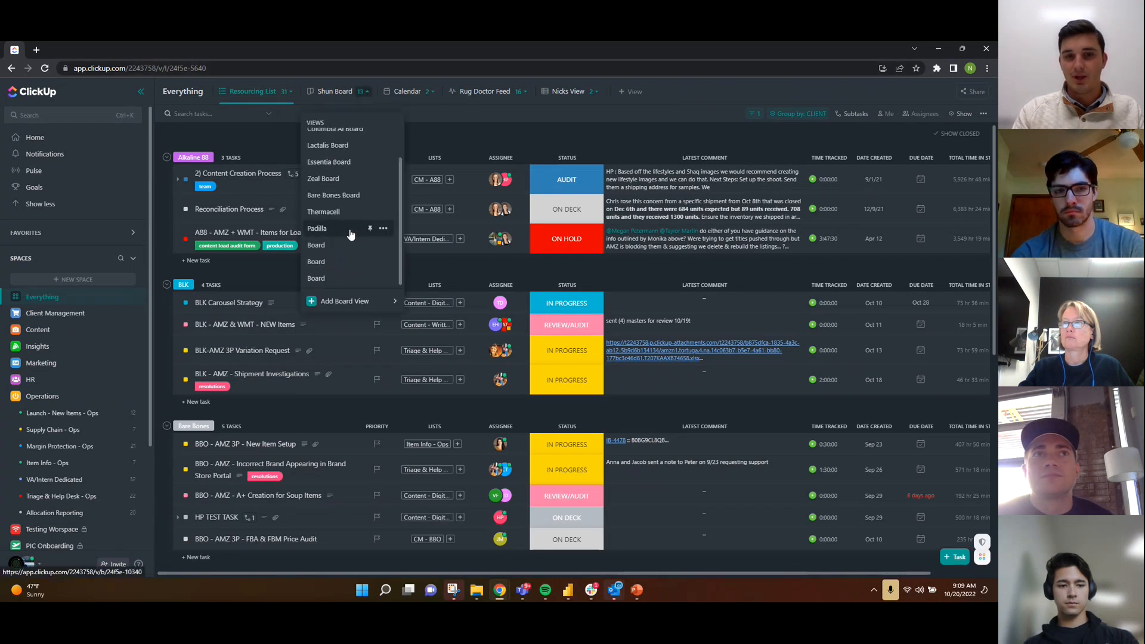
{"action": "left_click", "coordinate": [328, 260]}
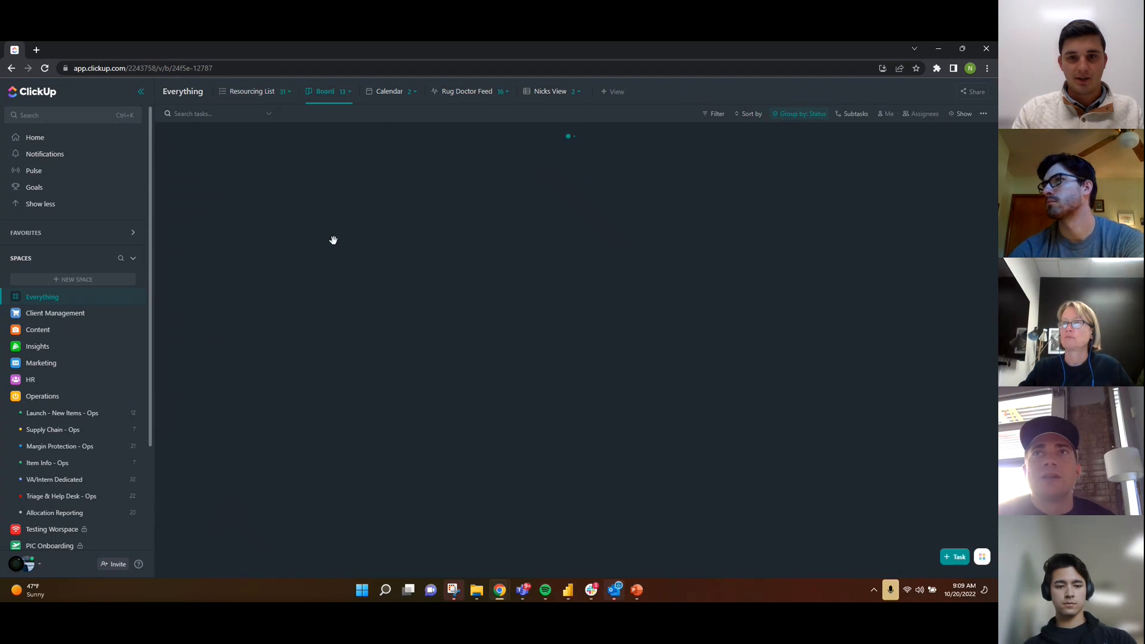
Look at the board's filter and assignee choices, and expand the collapsed Open column.
{"action": "left_click", "coordinate": [703, 113]}
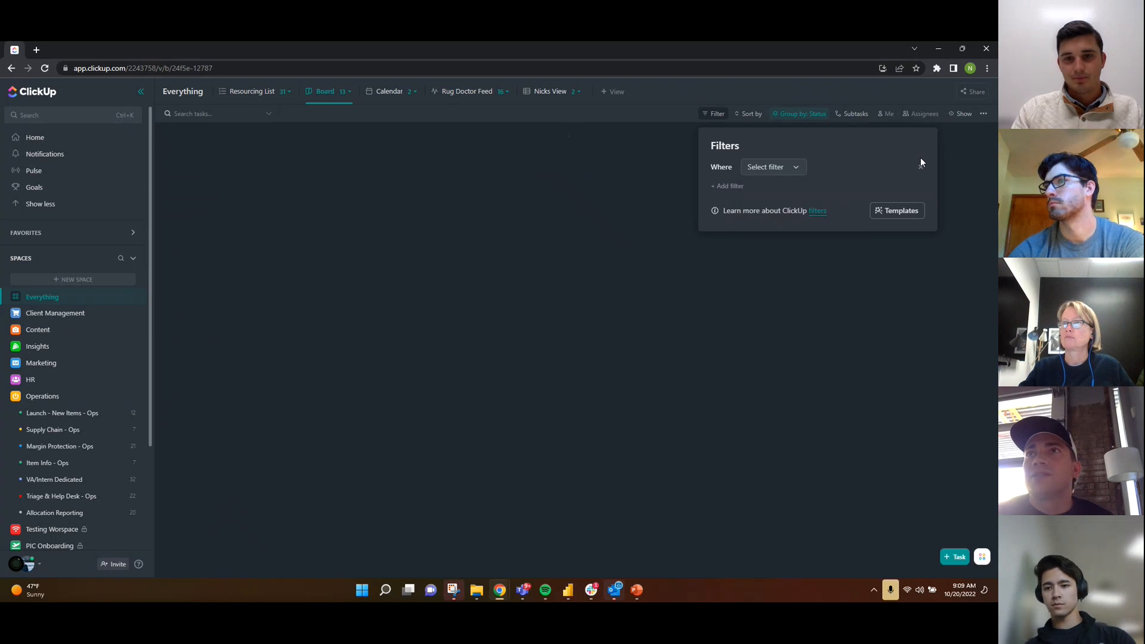
{"action": "left_click", "coordinate": [926, 117]}
{"action": "left_click", "coordinate": [926, 116]}
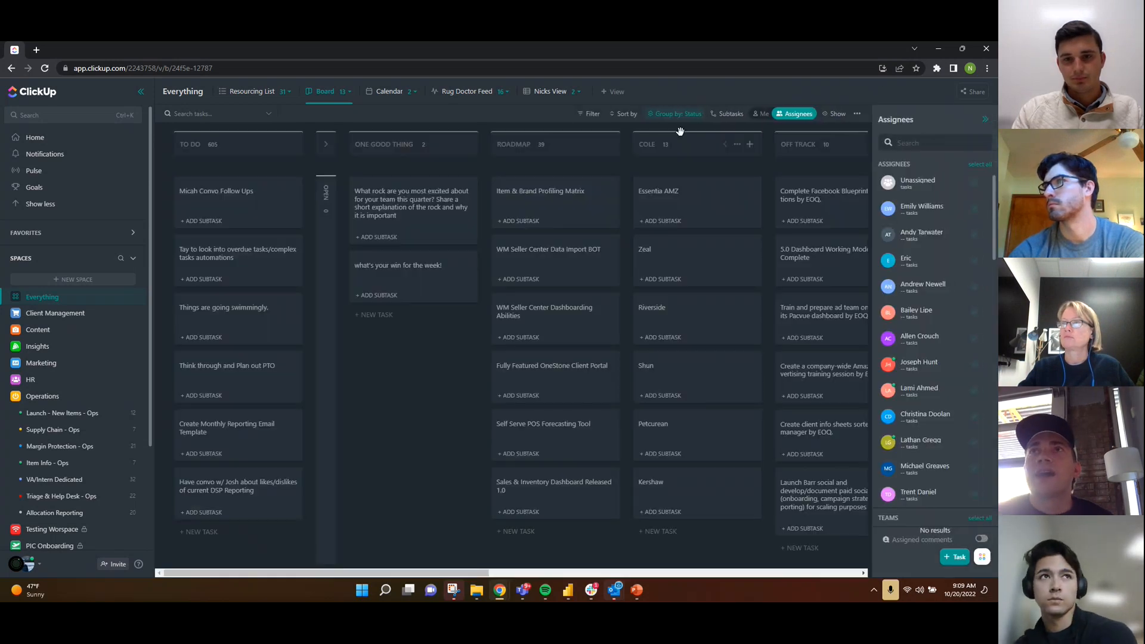
{"action": "left_click", "coordinate": [661, 144]}
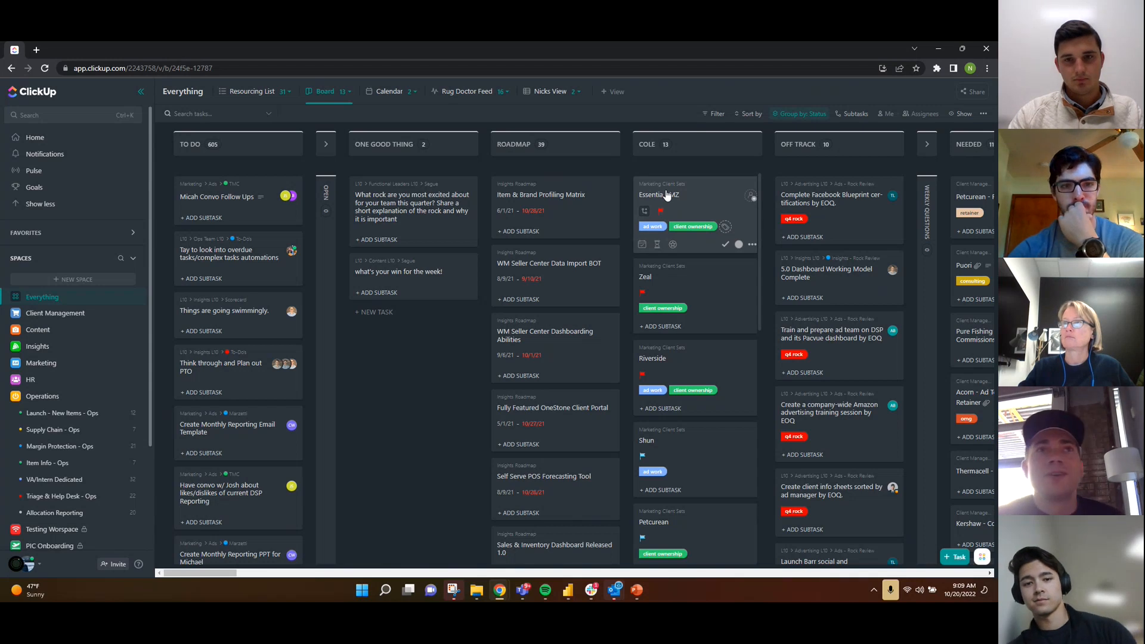
{"action": "left_click", "coordinate": [325, 144]}
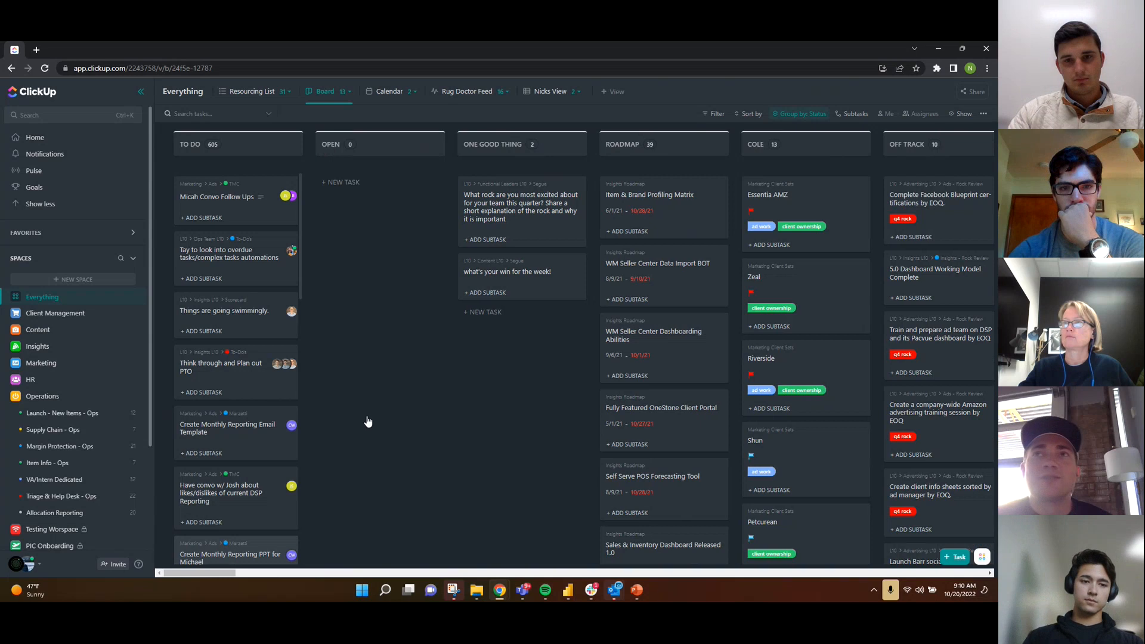
Filter the board by Location/List is any of Client Management, Content and Operations.
{"action": "left_click", "coordinate": [713, 114]}
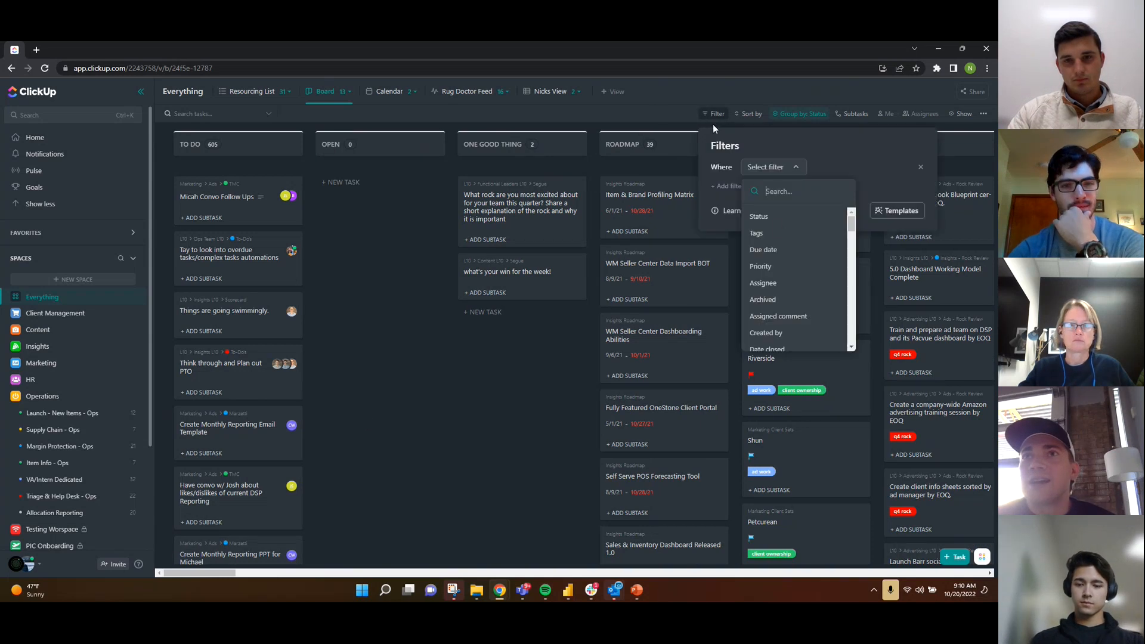
{"action": "scroll", "coordinate": [787, 299], "scroll_direction": "down", "scroll_amount": 5}
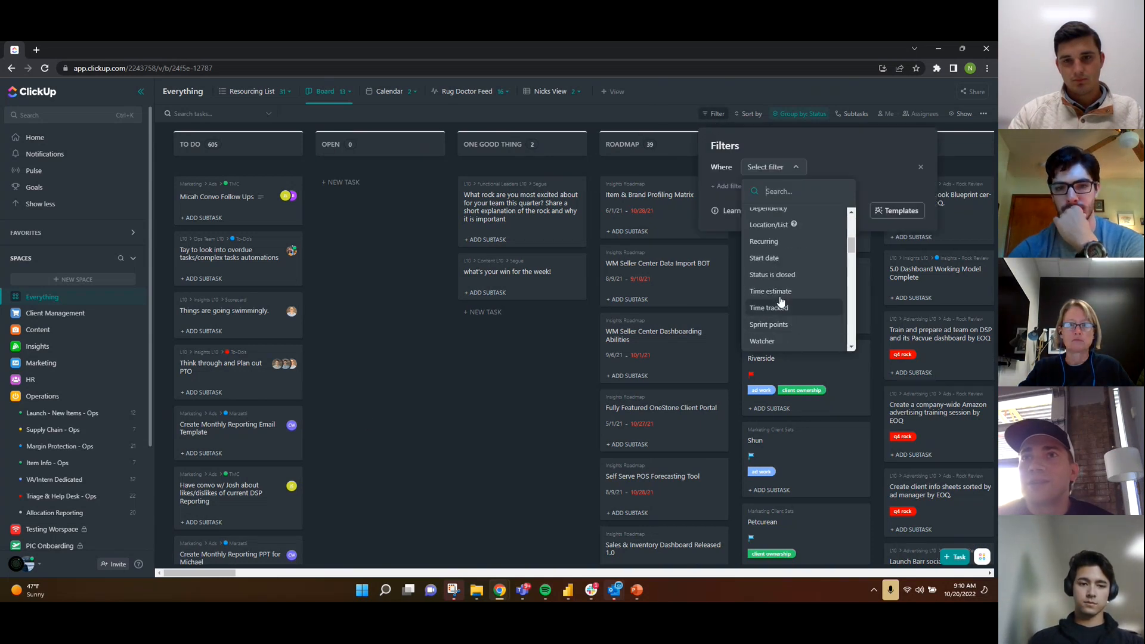
{"action": "scroll", "coordinate": [793, 322], "scroll_direction": "up", "scroll_amount": 3}
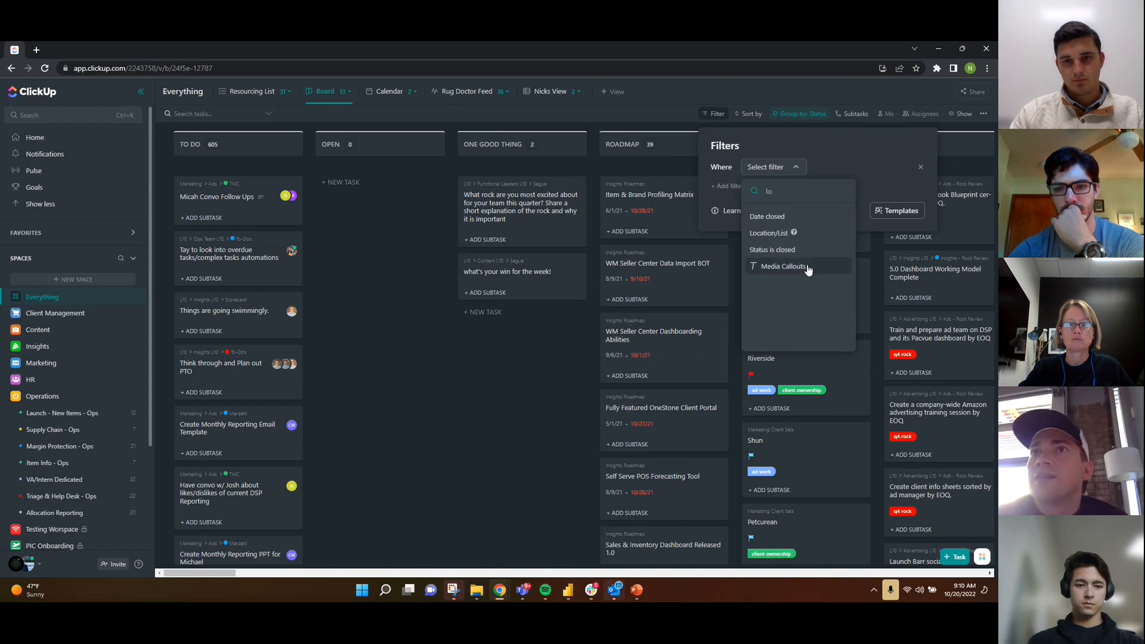
{"action": "left_click", "coordinate": [778, 234]}
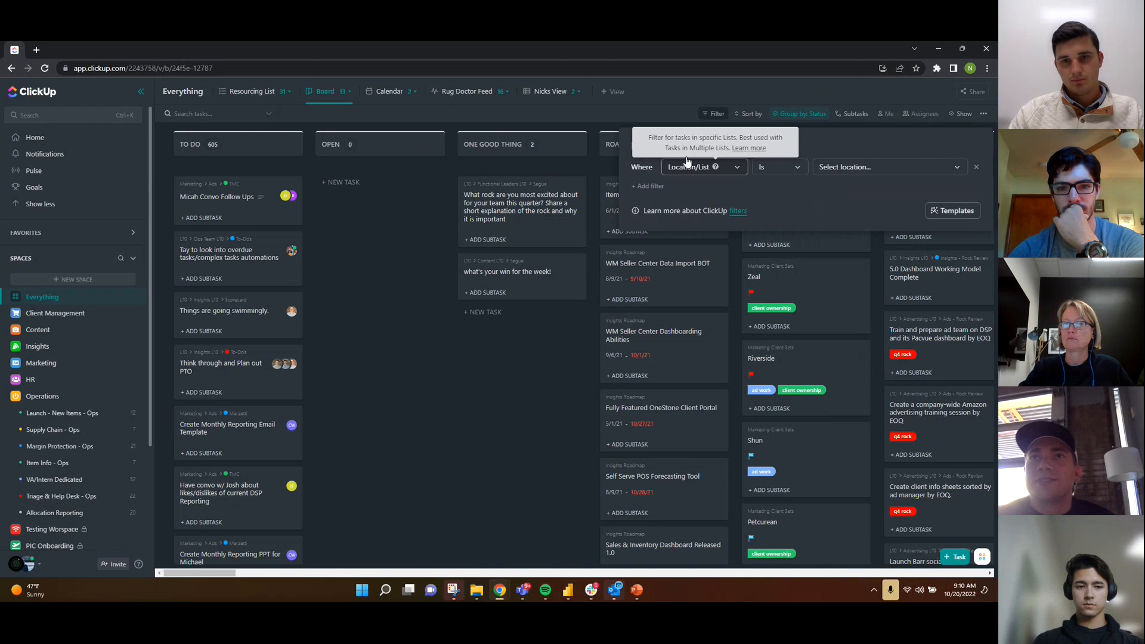
{"action": "left_click", "coordinate": [864, 168]}
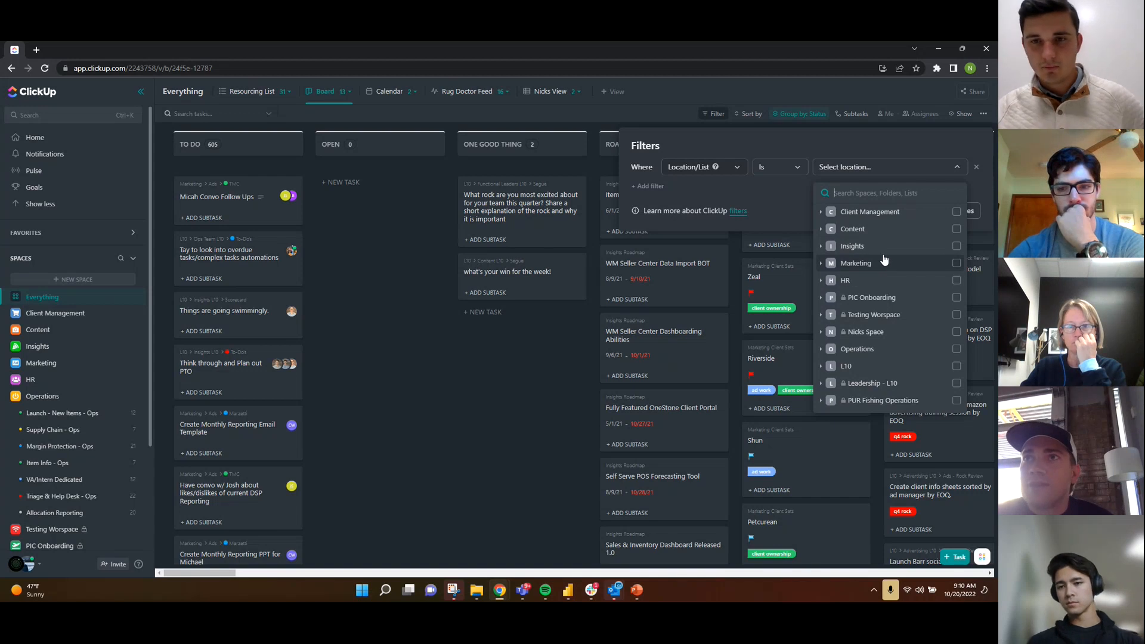
{"action": "left_click", "coordinate": [957, 213]}
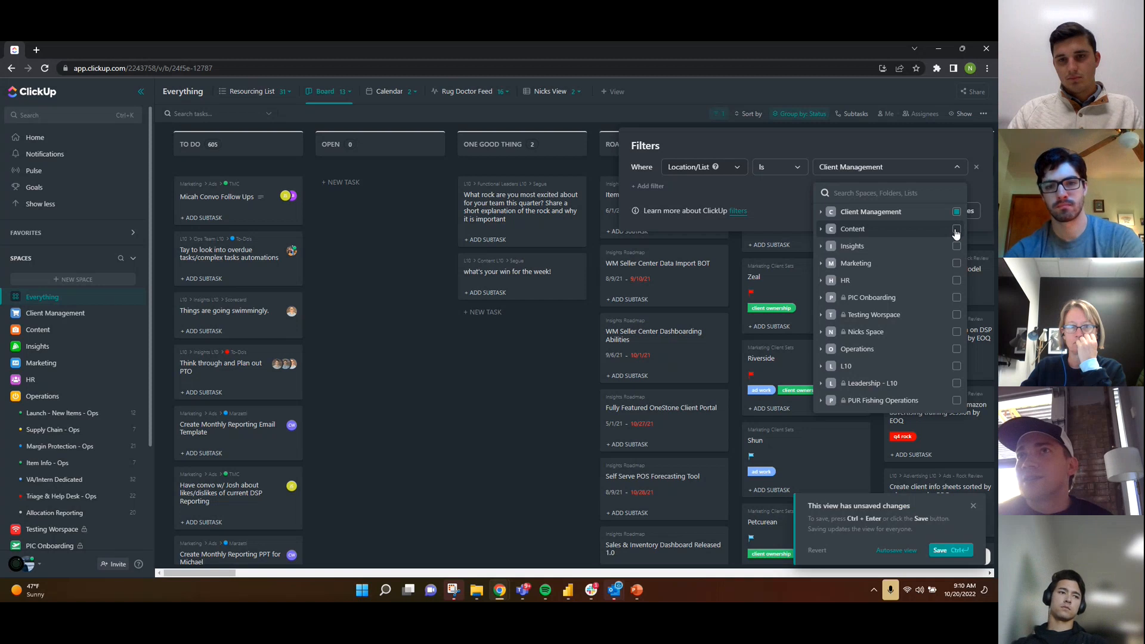
{"action": "left_click", "coordinate": [957, 231]}
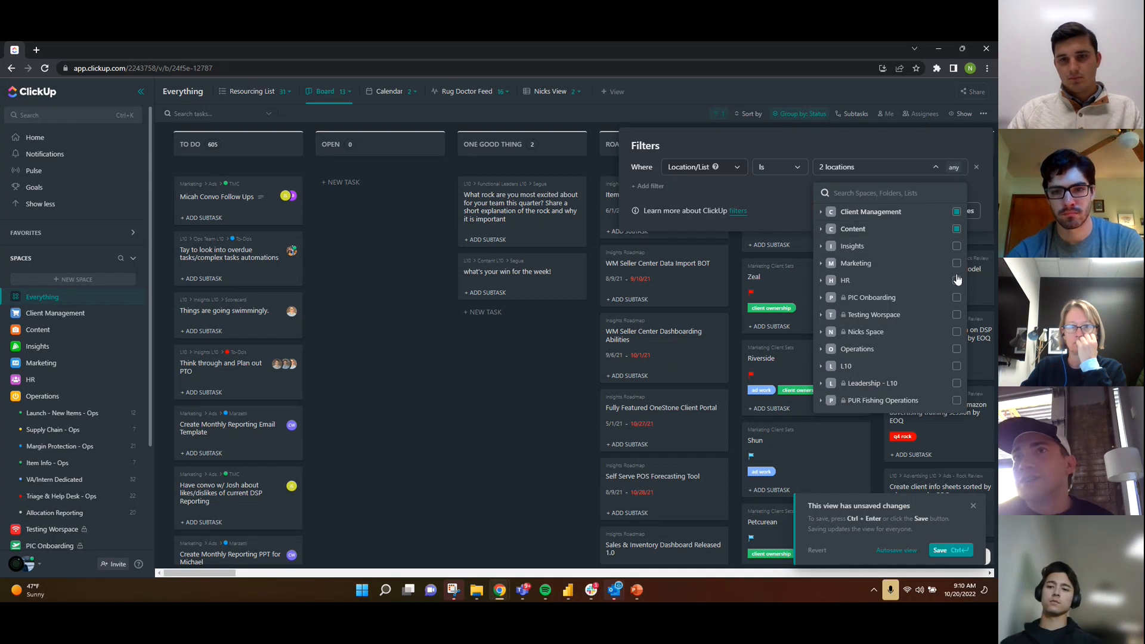
{"action": "left_click", "coordinate": [957, 350]}
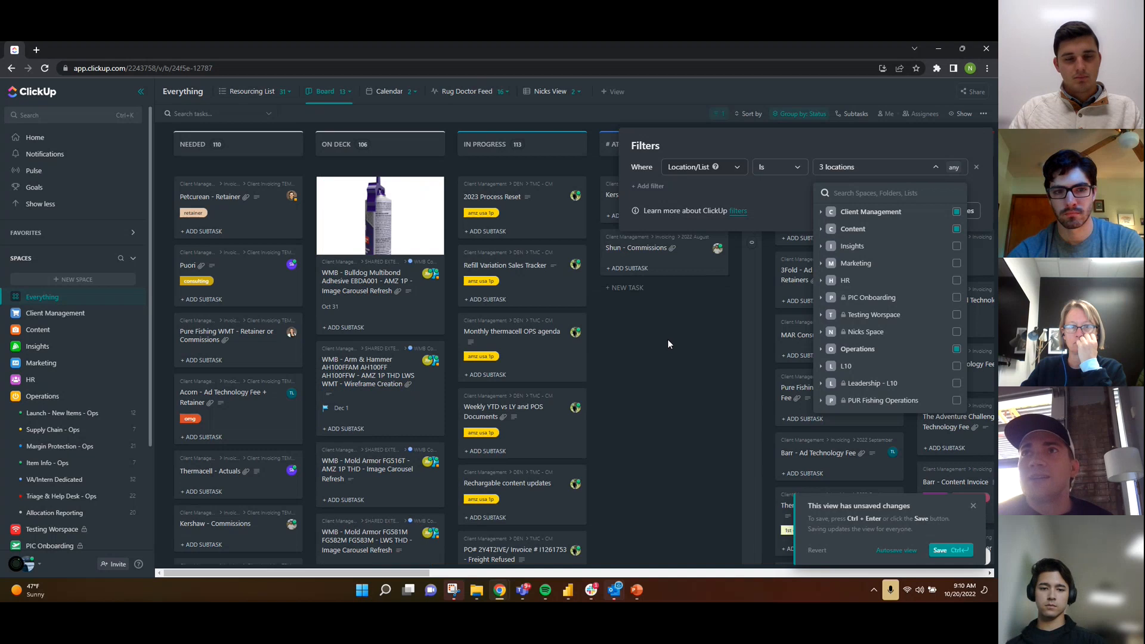
Narrow the Client Management locations in the filter to the NWA and DEN folders, excluding Invoicing and SHARED EXTERNAL.
{"action": "left_click", "coordinate": [822, 230]}
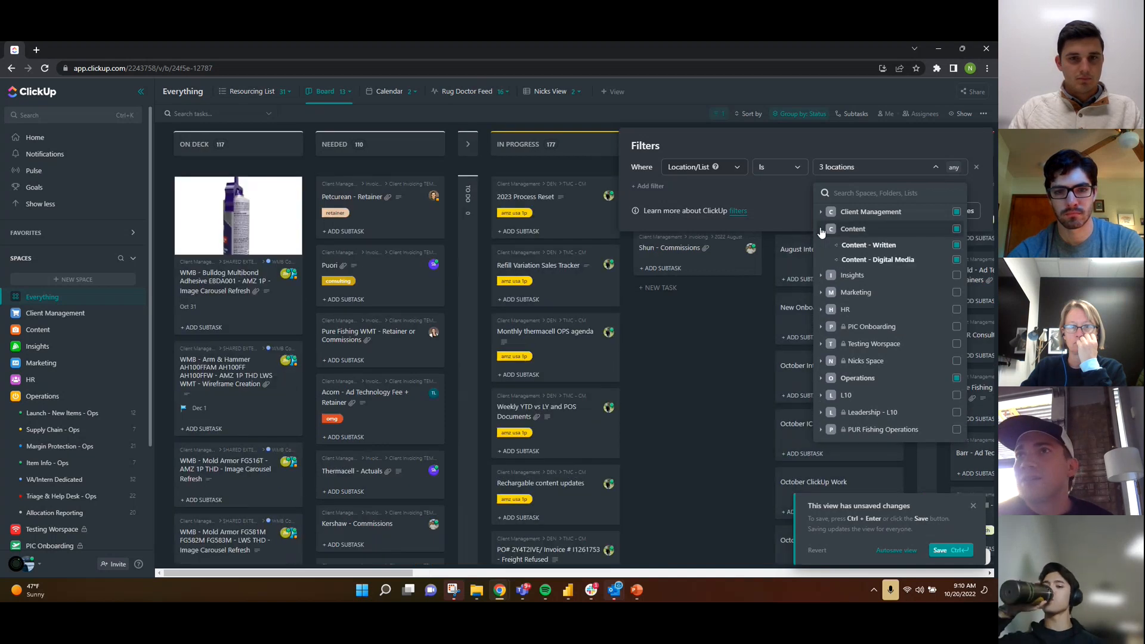
{"action": "left_click", "coordinate": [821, 231]}
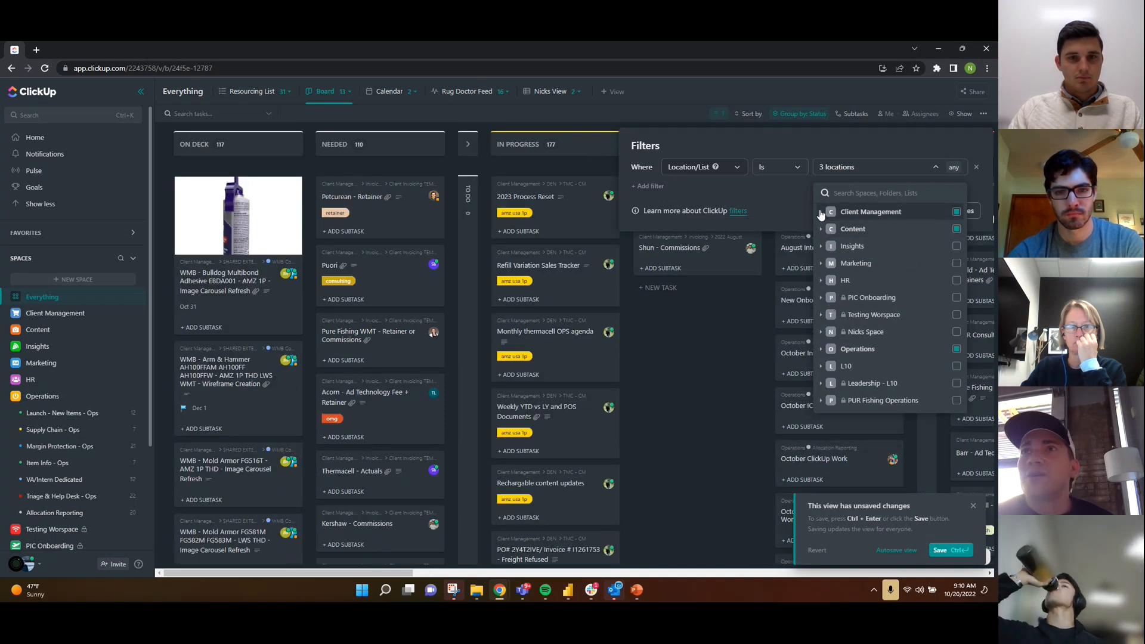
{"action": "left_click", "coordinate": [821, 212]}
{"action": "left_click", "coordinate": [948, 228]}
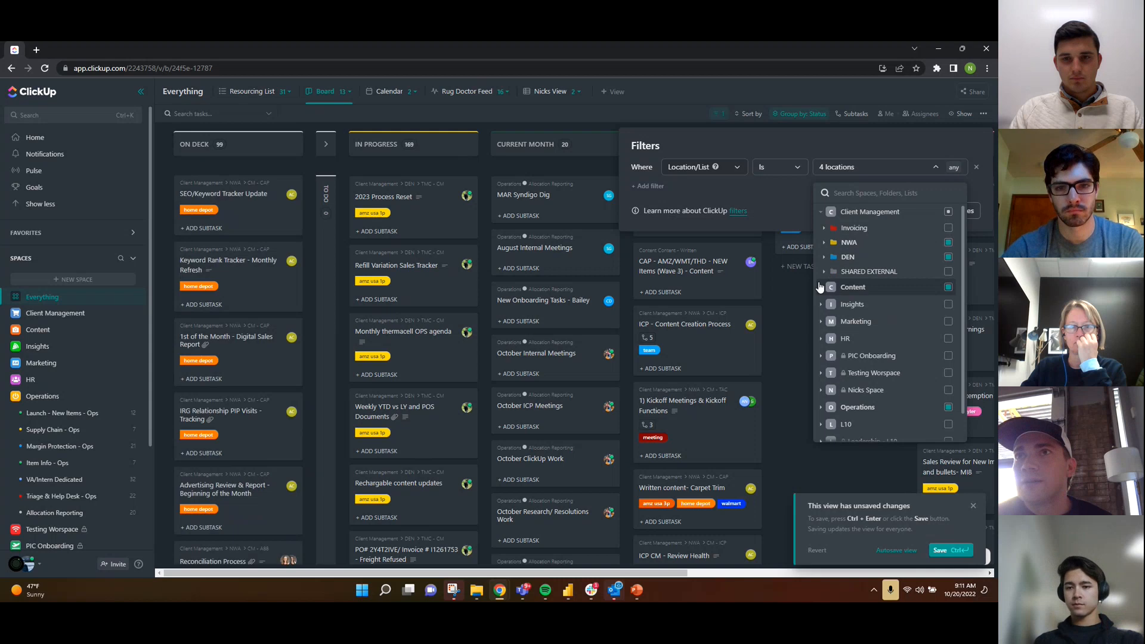
{"action": "left_click", "coordinate": [794, 308]}
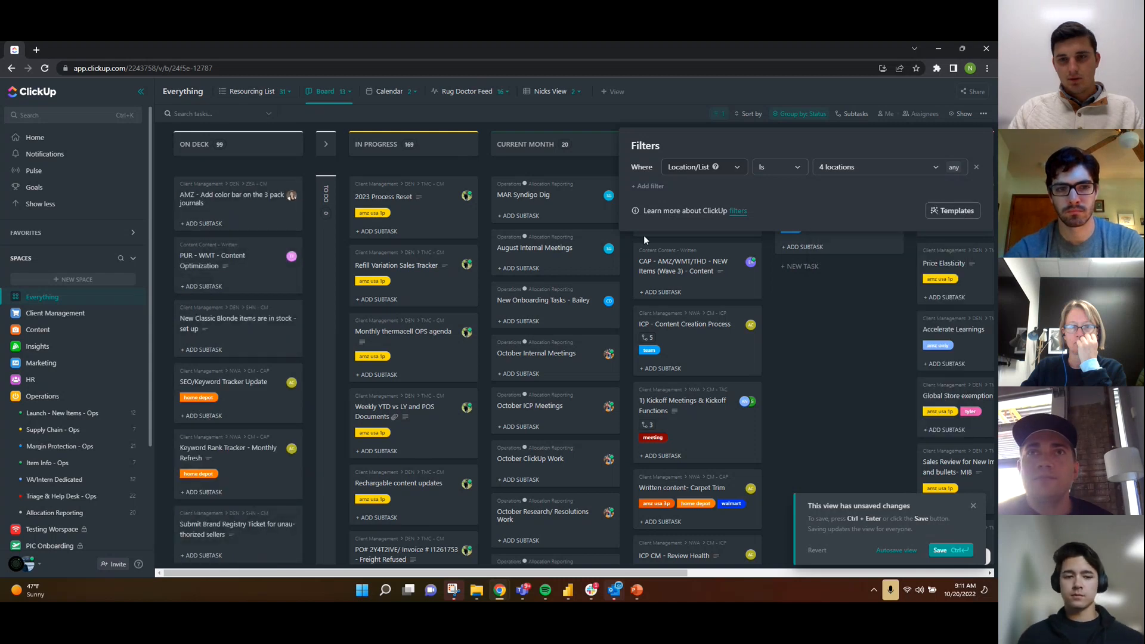
{"action": "left_click", "coordinate": [833, 340]}
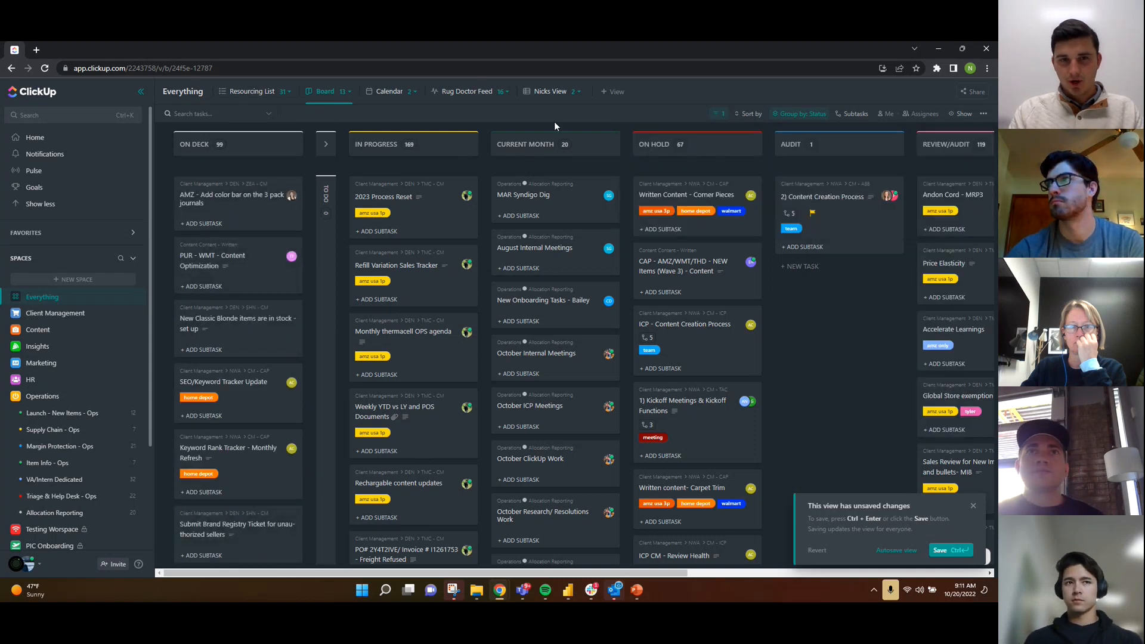
Limit the DEN folder in the location filter to the TMC - CA list only.
{"action": "left_click", "coordinate": [718, 114]}
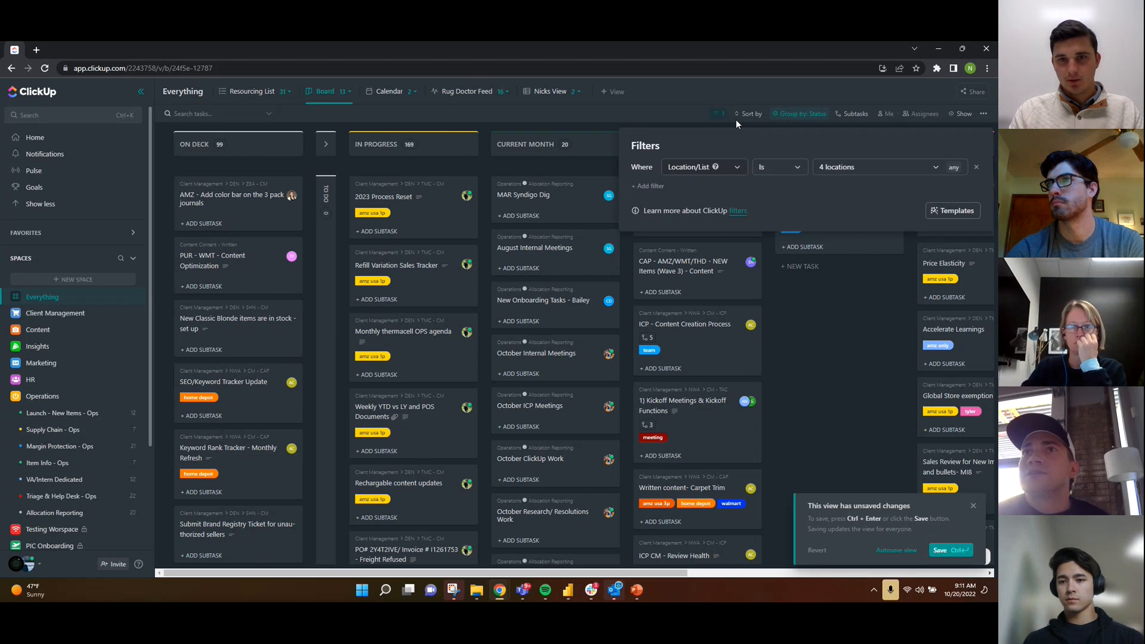
{"action": "left_click", "coordinate": [872, 172]}
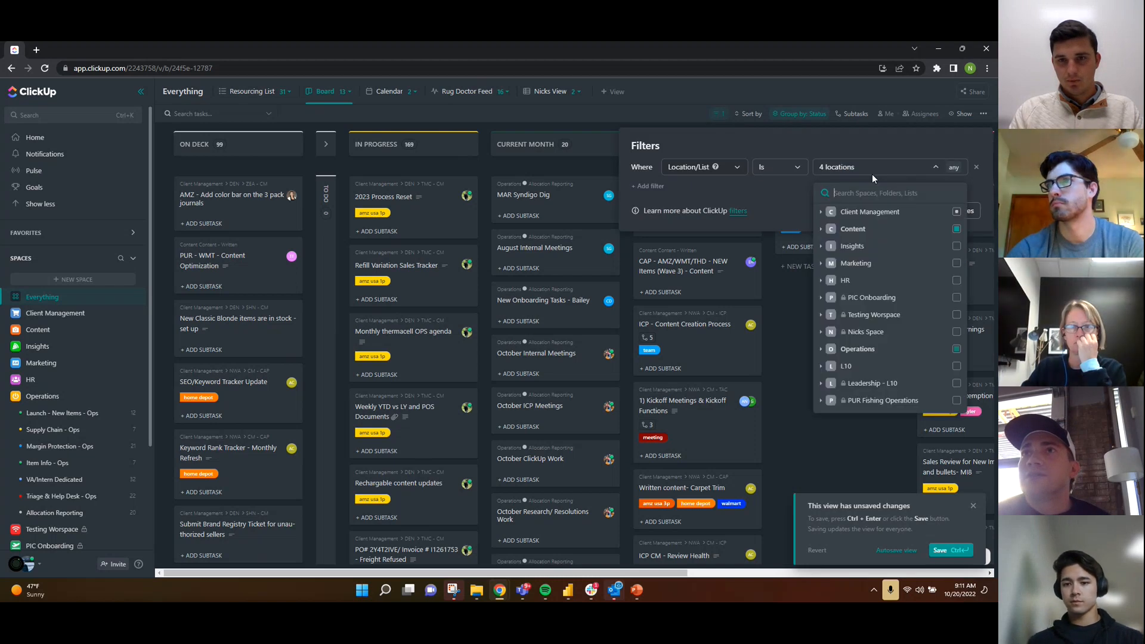
{"action": "left_click", "coordinate": [822, 212]}
{"action": "left_click", "coordinate": [827, 260]}
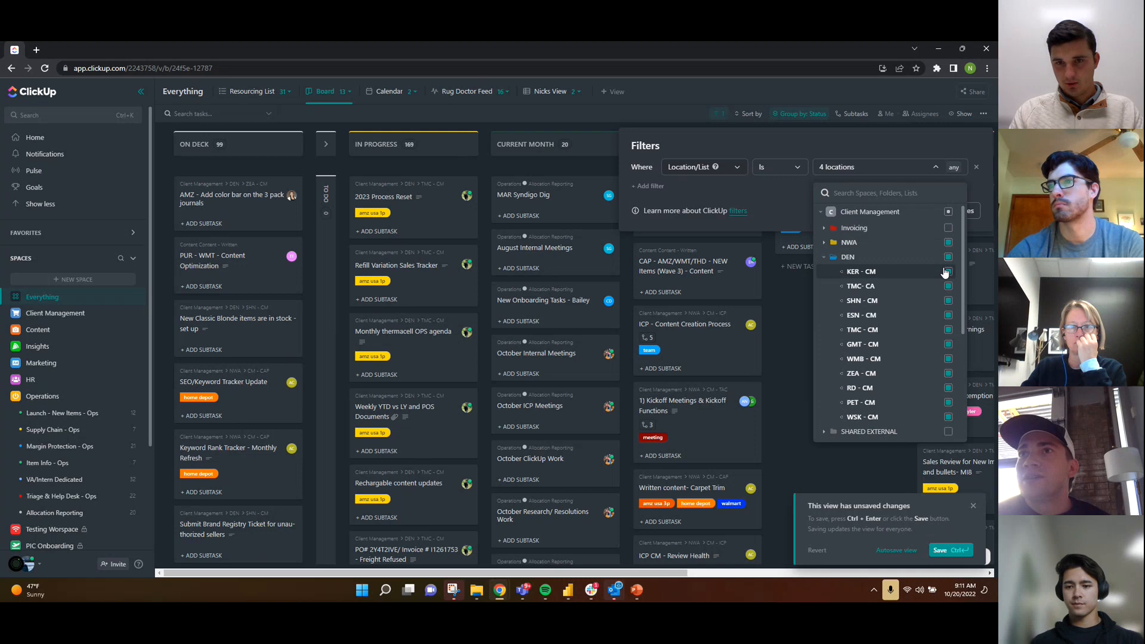
{"action": "left_click", "coordinate": [948, 257]}
{"action": "left_click", "coordinate": [948, 288]}
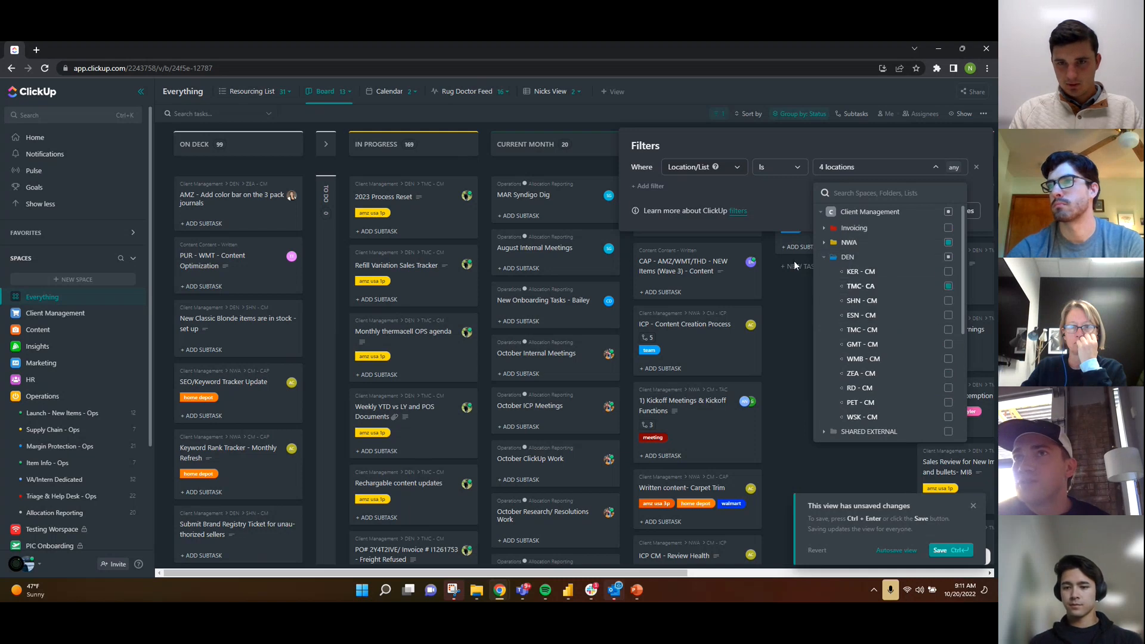
{"action": "left_click", "coordinate": [823, 257]}
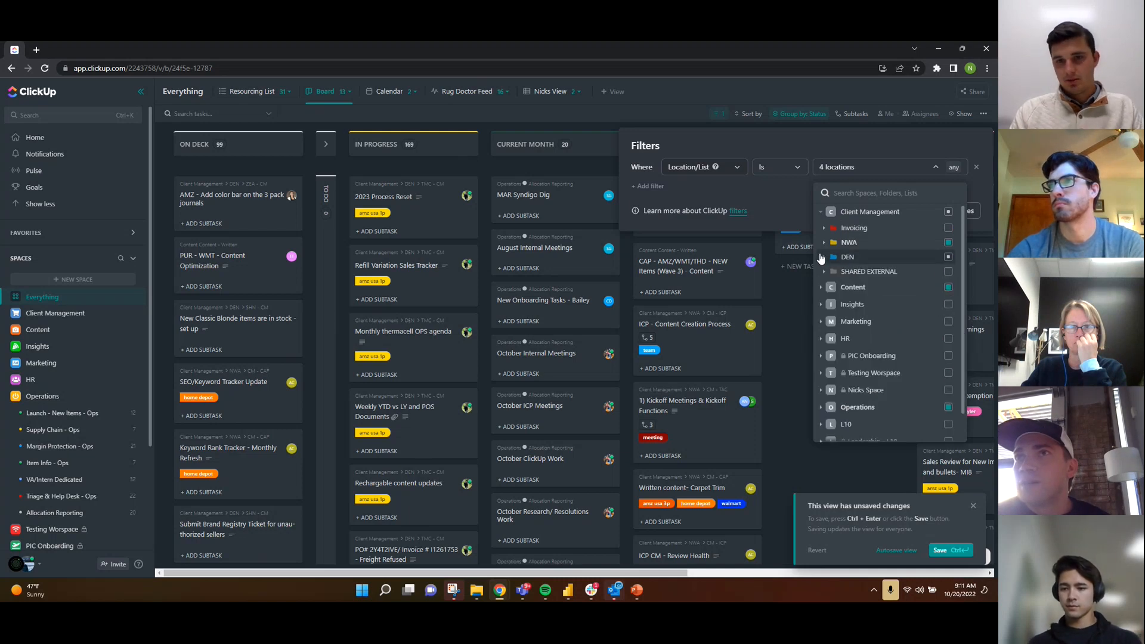
Exclude the Allocation Reporting list of Operations from the location filter and save the board view.
{"action": "left_click", "coordinate": [822, 409]}
{"action": "scroll", "coordinate": [864, 406], "scroll_direction": "down", "scroll_amount": 3}
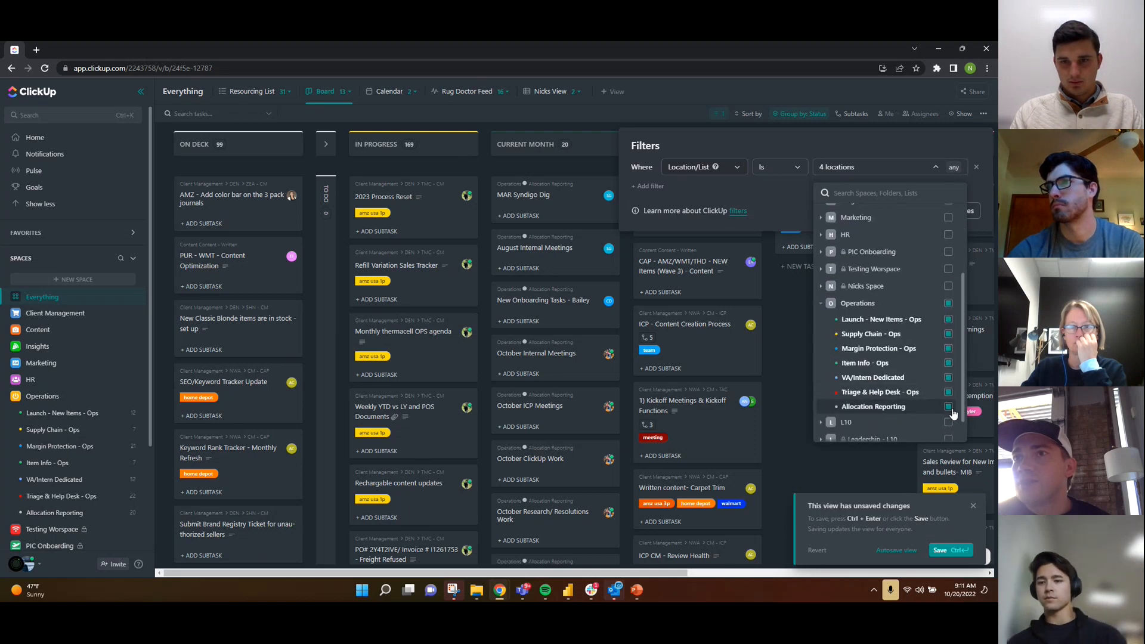
{"action": "left_click", "coordinate": [949, 408]}
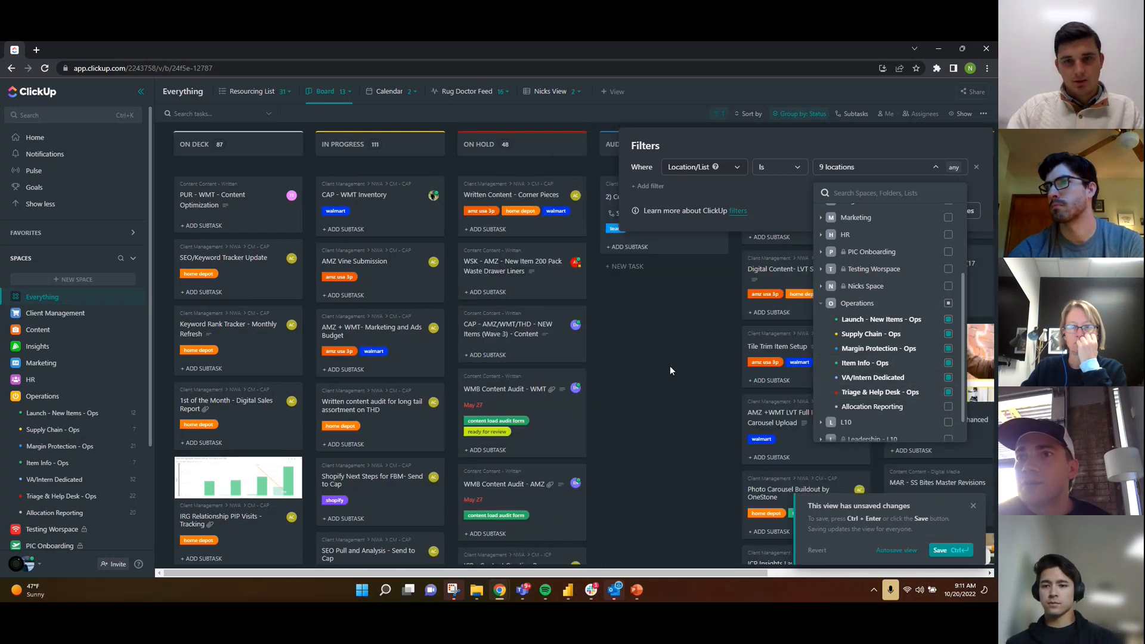
{"action": "left_click", "coordinate": [670, 368]}
{"action": "left_click", "coordinate": [637, 332]}
{"action": "left_click", "coordinate": [953, 557]}
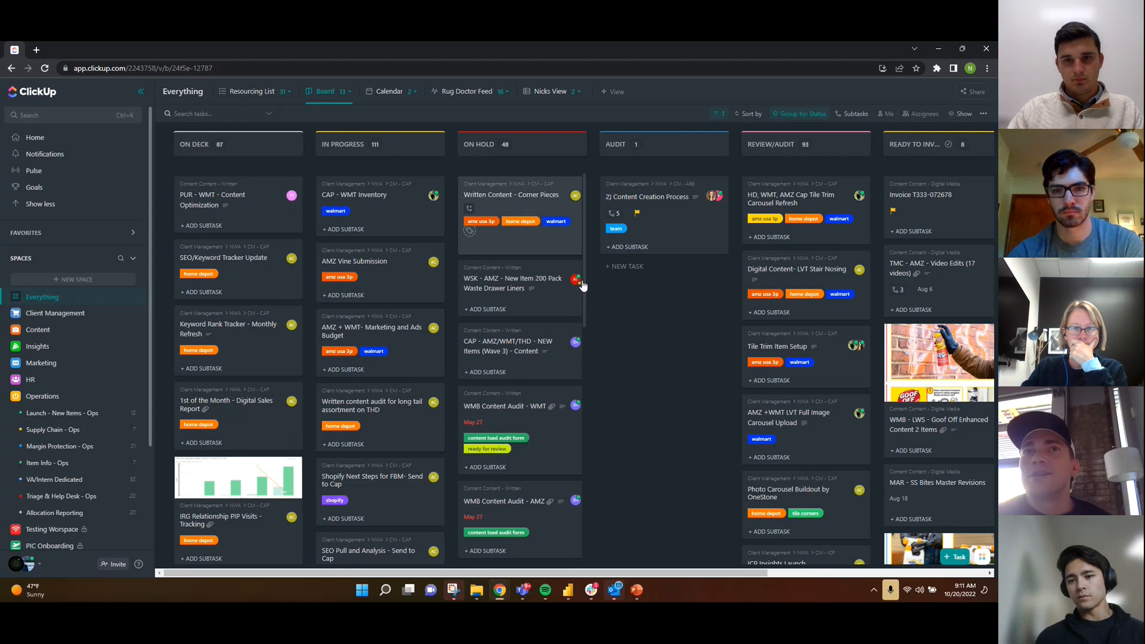
Change the board's filter condition from Location/List to Status, leaving its value unselected.
{"action": "left_click_drag", "start_coordinate": [653, 572], "coordinate": [243, 236]}
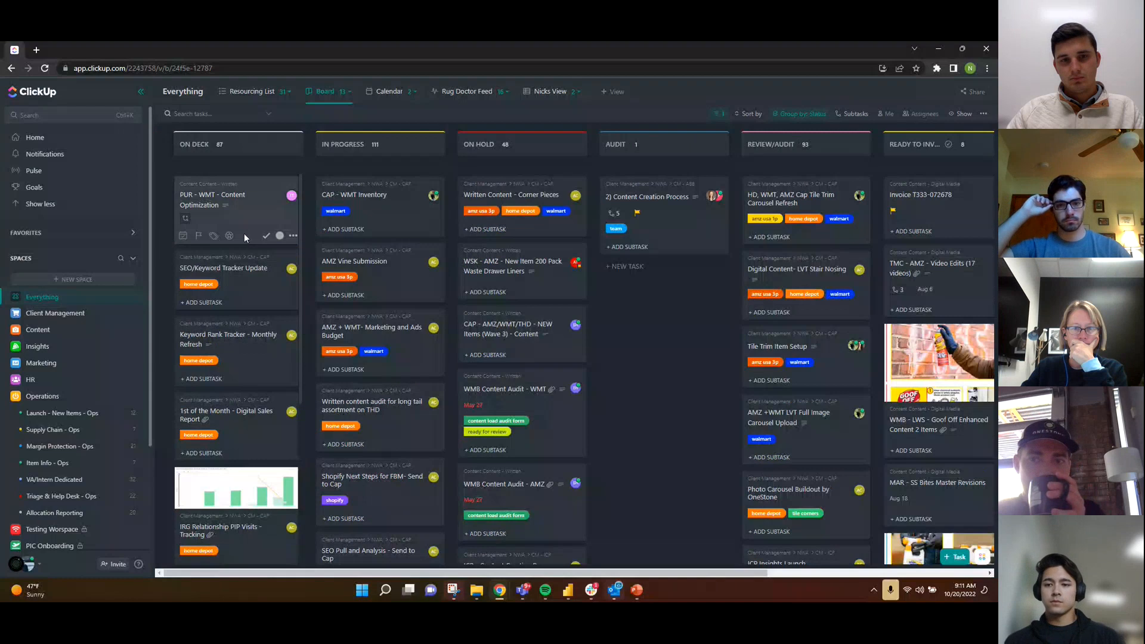
{"action": "left_click", "coordinate": [719, 113]}
{"action": "left_click", "coordinate": [726, 173]}
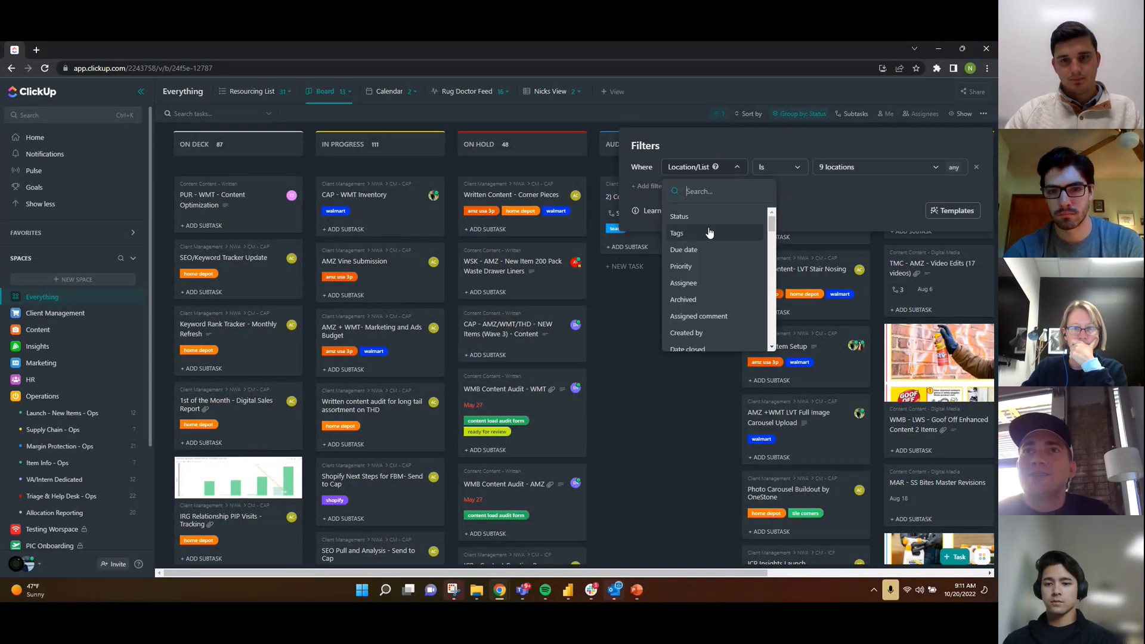
{"action": "left_click", "coordinate": [706, 225]}
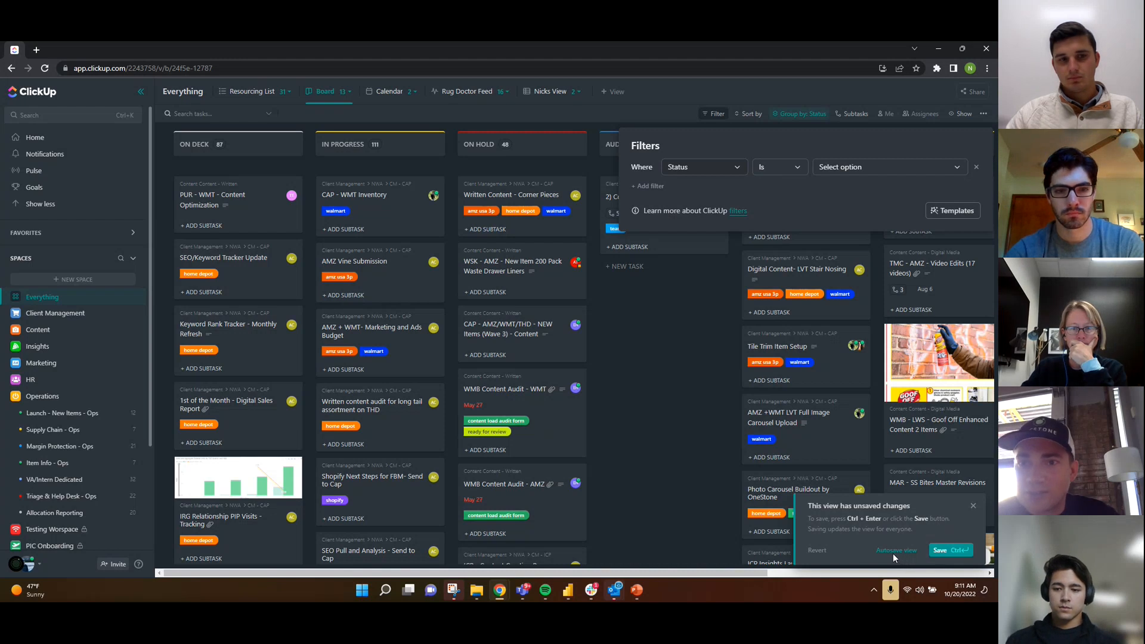
{"action": "left_click", "coordinate": [630, 389]}
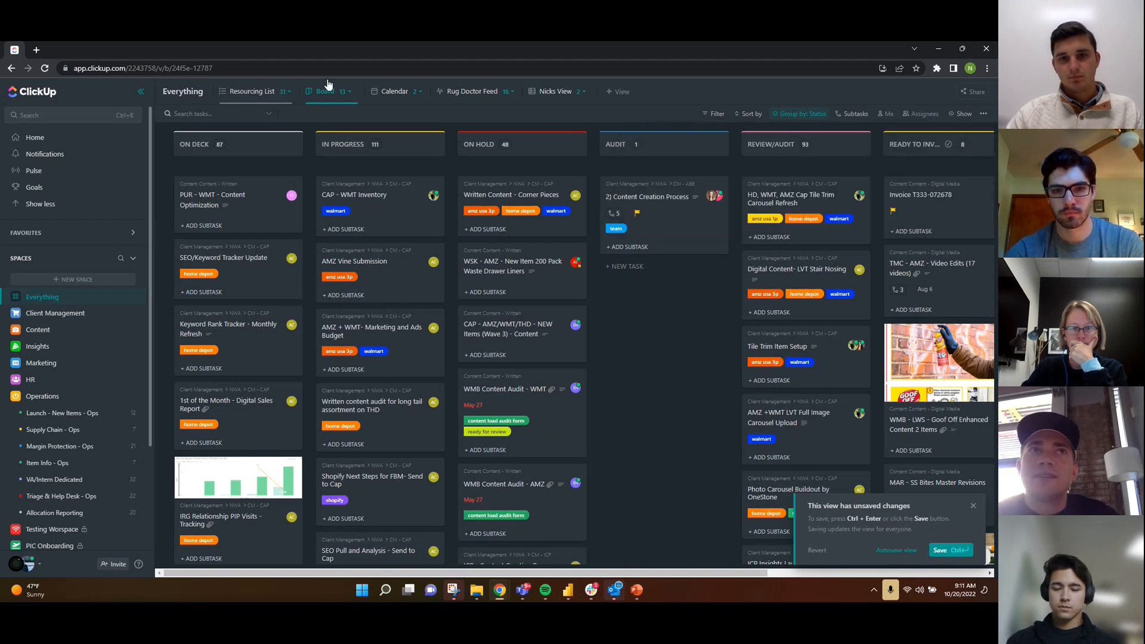
Examine the current Board view's options in the list of boards, including pin, duplicate, move, sharing and template choices.
{"action": "left_click", "coordinate": [350, 93]}
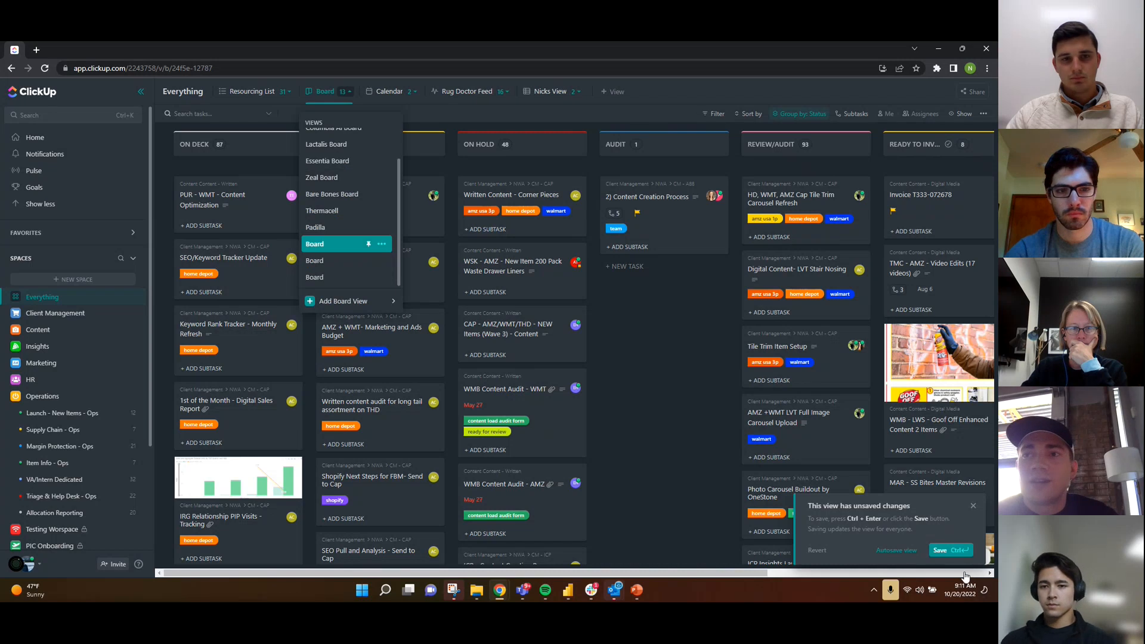
{"action": "left_click", "coordinate": [370, 244]}
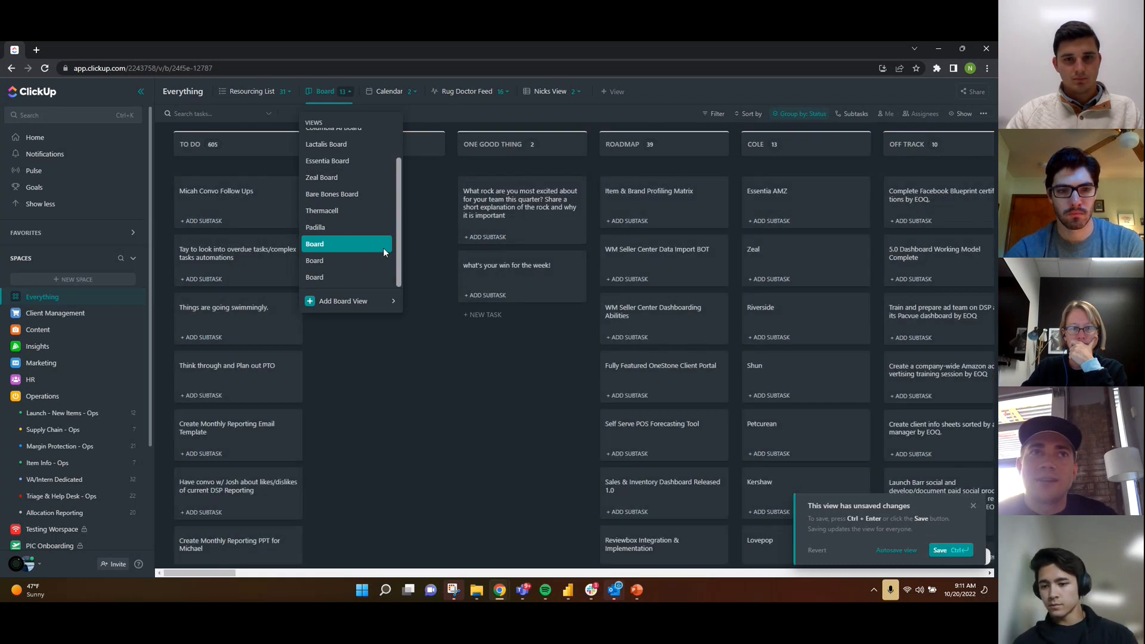
{"action": "right_click", "coordinate": [355, 239]}
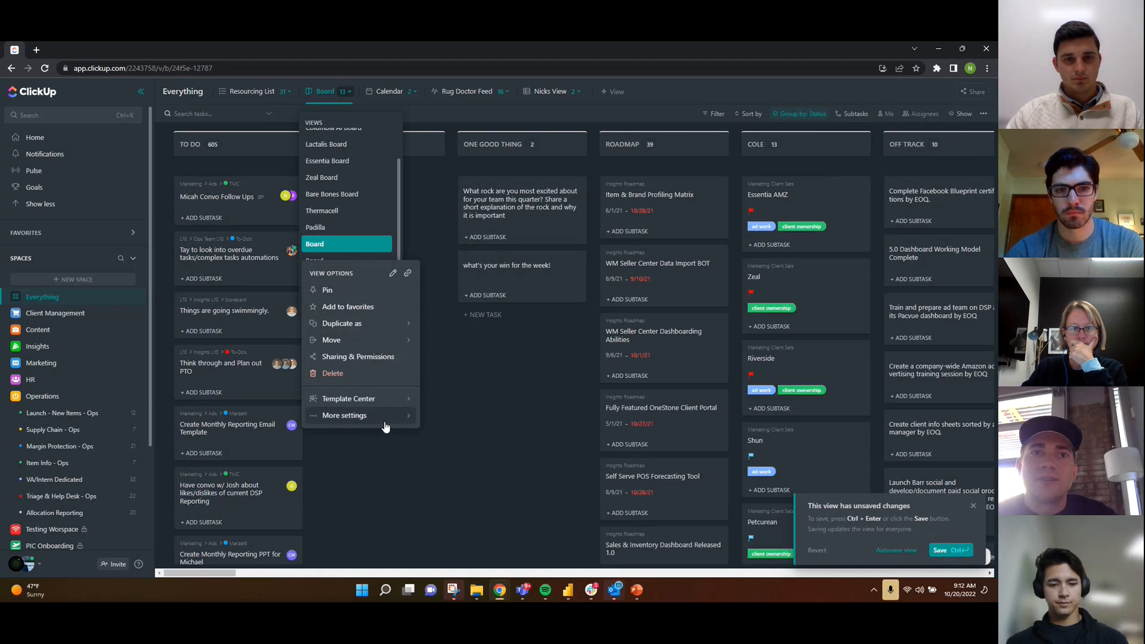
{"action": "mouse_move", "coordinate": [384, 423]}
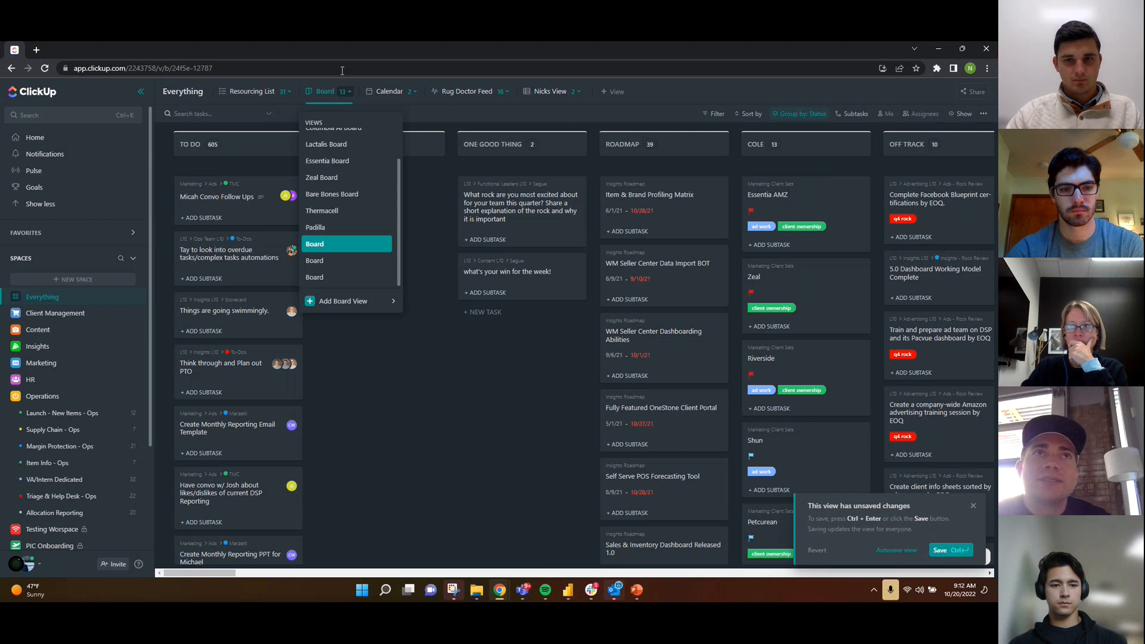
Open the Launch - New Items - Ops list and review the Handifoam Content / Issues Fix task's full description and custom fields.
{"action": "left_click", "coordinate": [344, 93]}
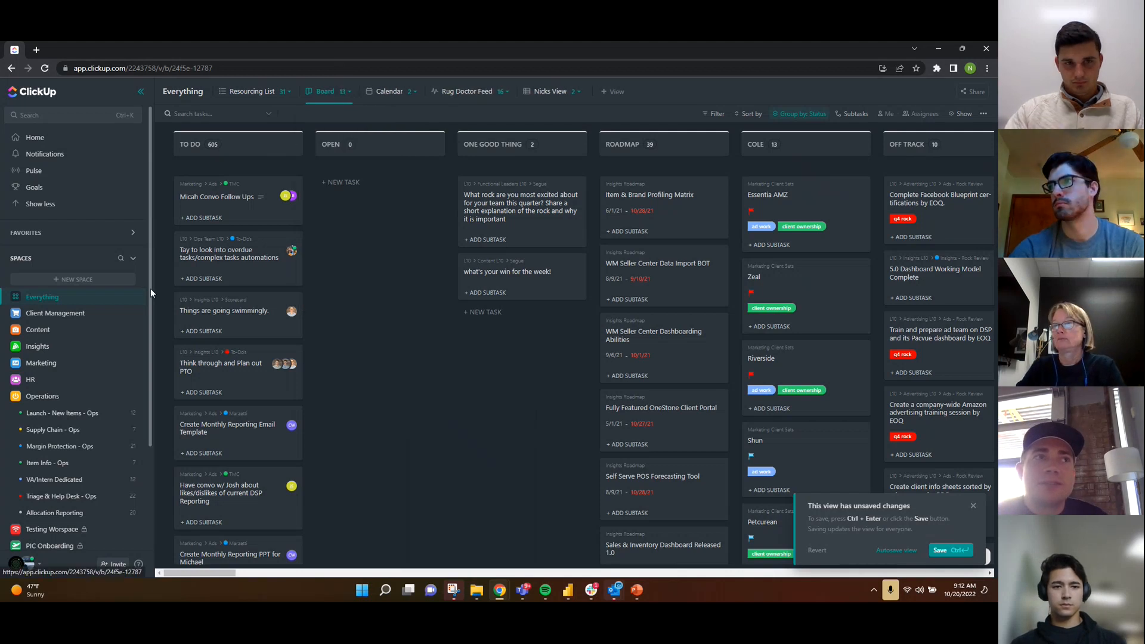
{"action": "left_click", "coordinate": [84, 414]}
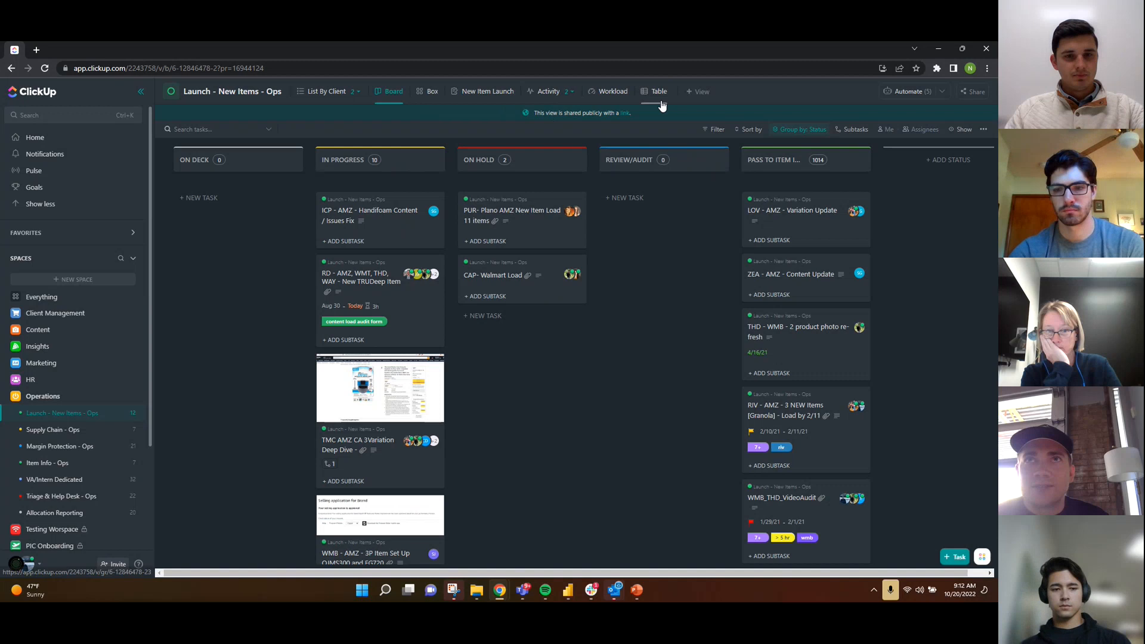
{"action": "left_click", "coordinate": [338, 220]}
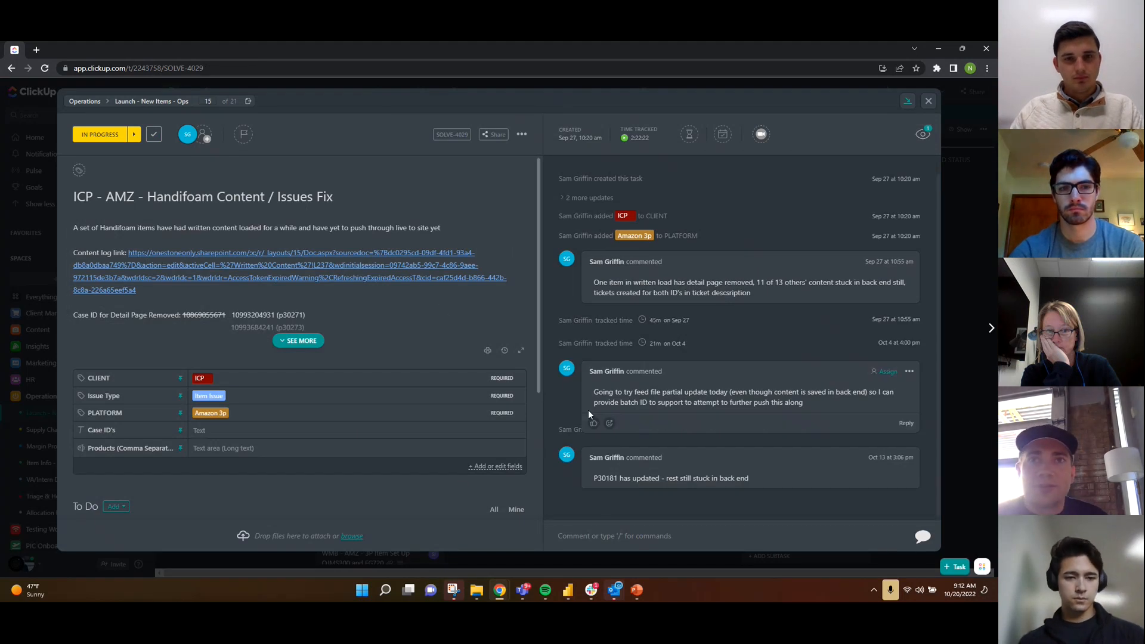
{"action": "left_click", "coordinate": [282, 343]}
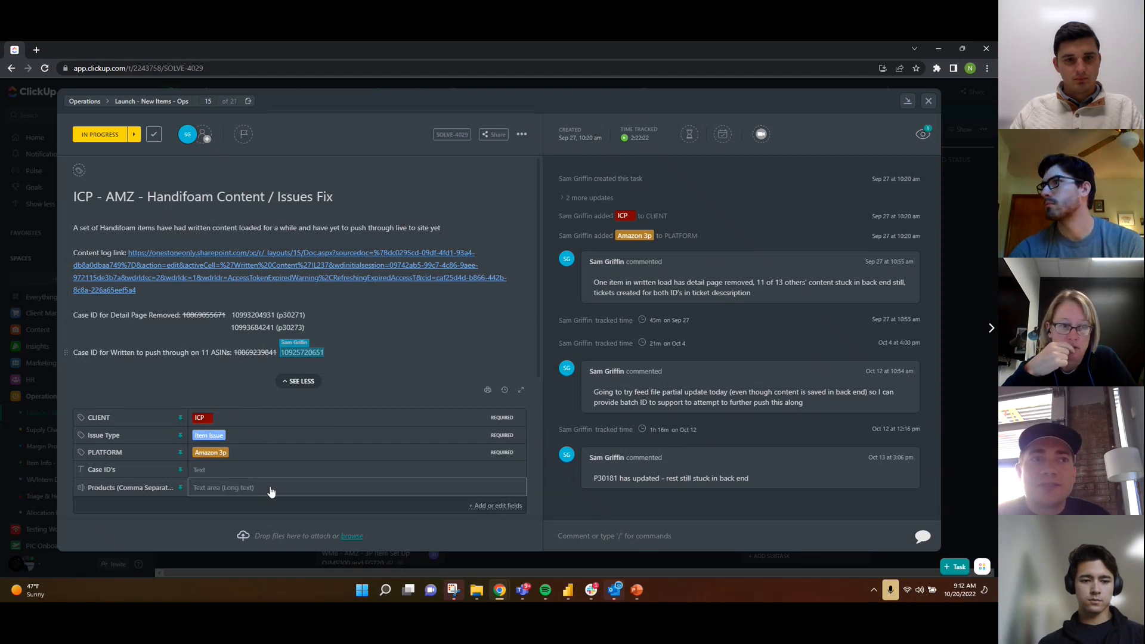
{"action": "left_click", "coordinate": [929, 104]}
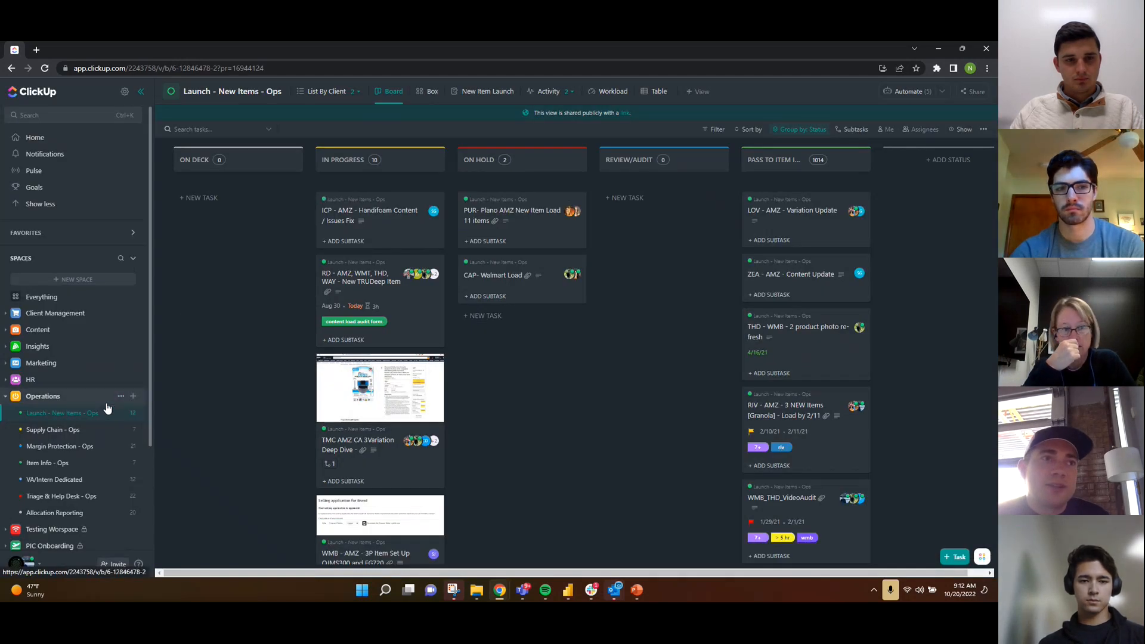
Examine the Operations space's options and its complete space settings without changing anything.
{"action": "left_click", "coordinate": [119, 396]}
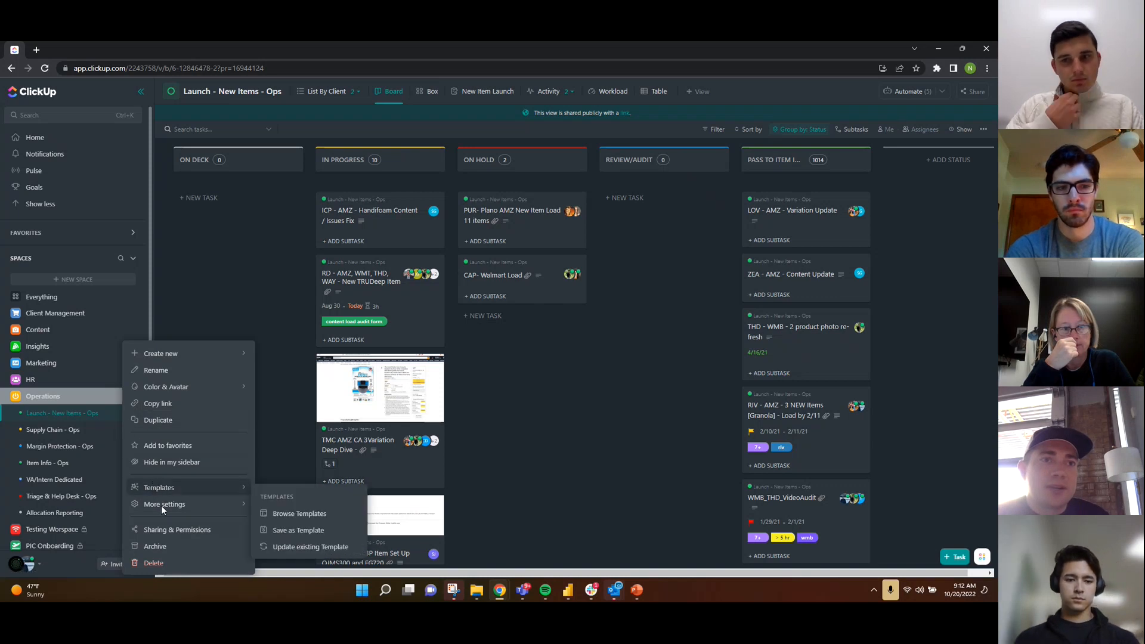
{"action": "mouse_move", "coordinate": [167, 504]}
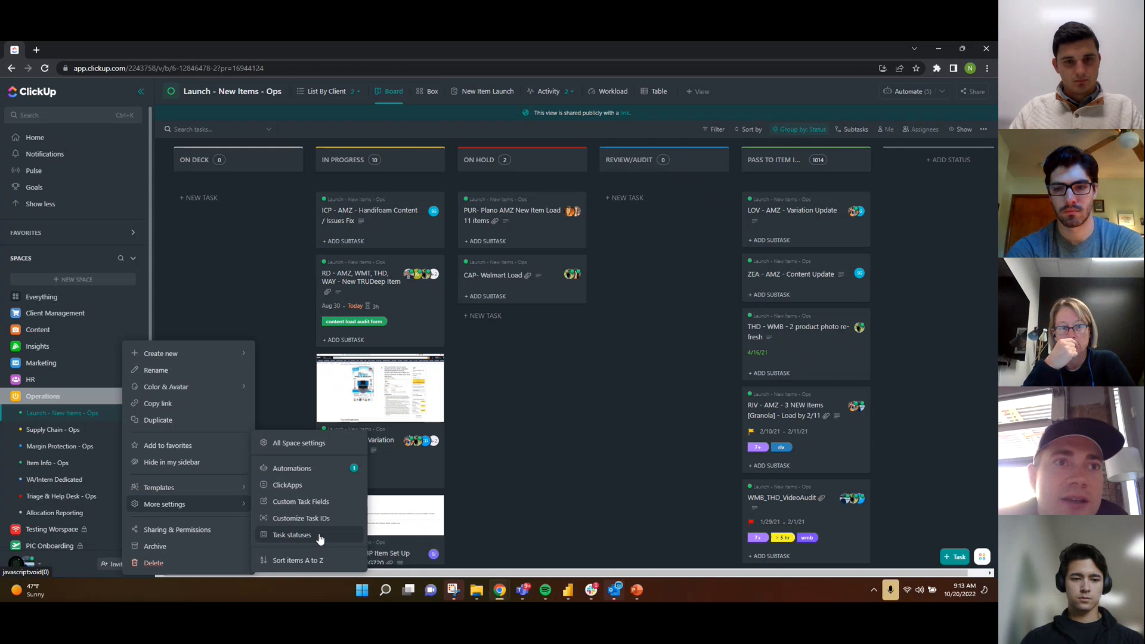
{"action": "left_click", "coordinate": [305, 442]}
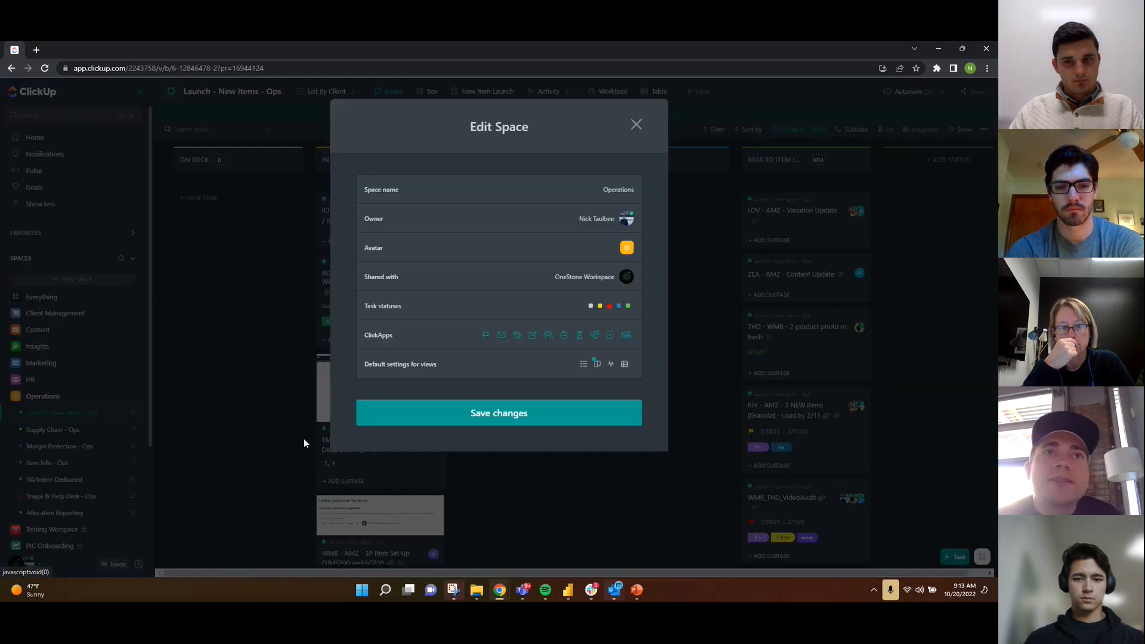
{"action": "left_click", "coordinate": [637, 124]}
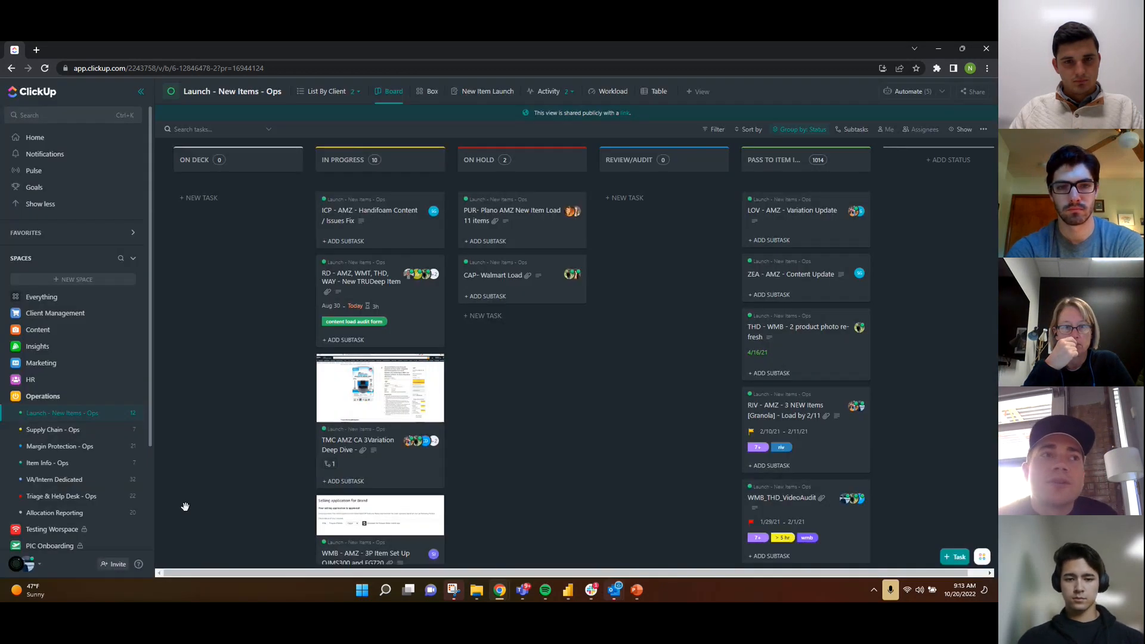
Review the custom fields of the Launch - New Items - Ops list and the existing fields available for reuse.
{"action": "left_click", "coordinate": [133, 414]}
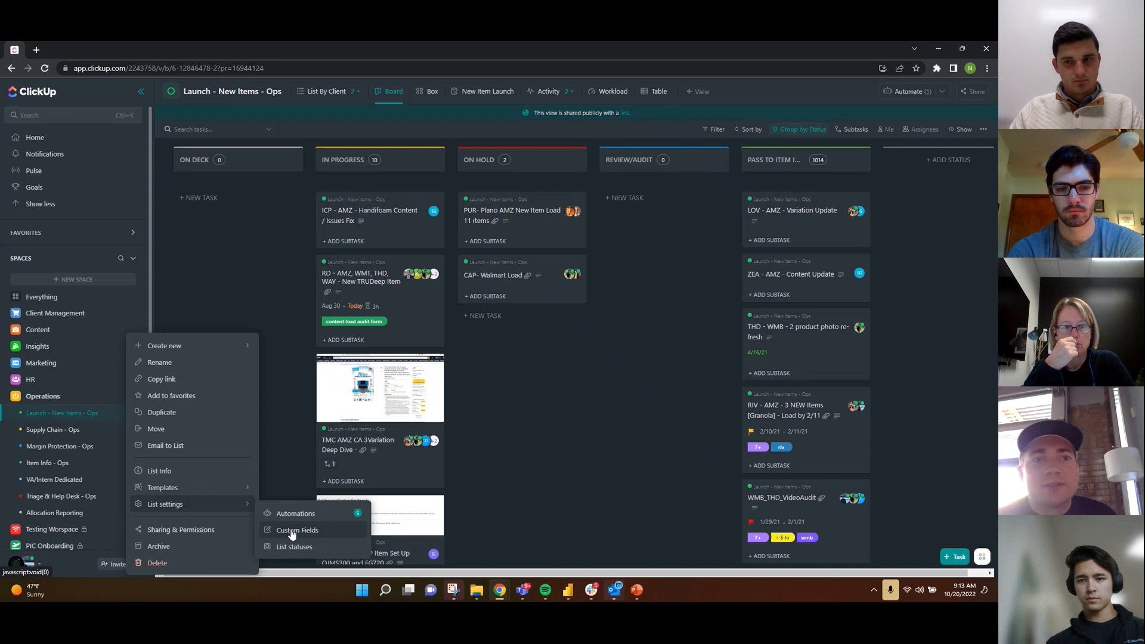
{"action": "left_click", "coordinate": [293, 533]}
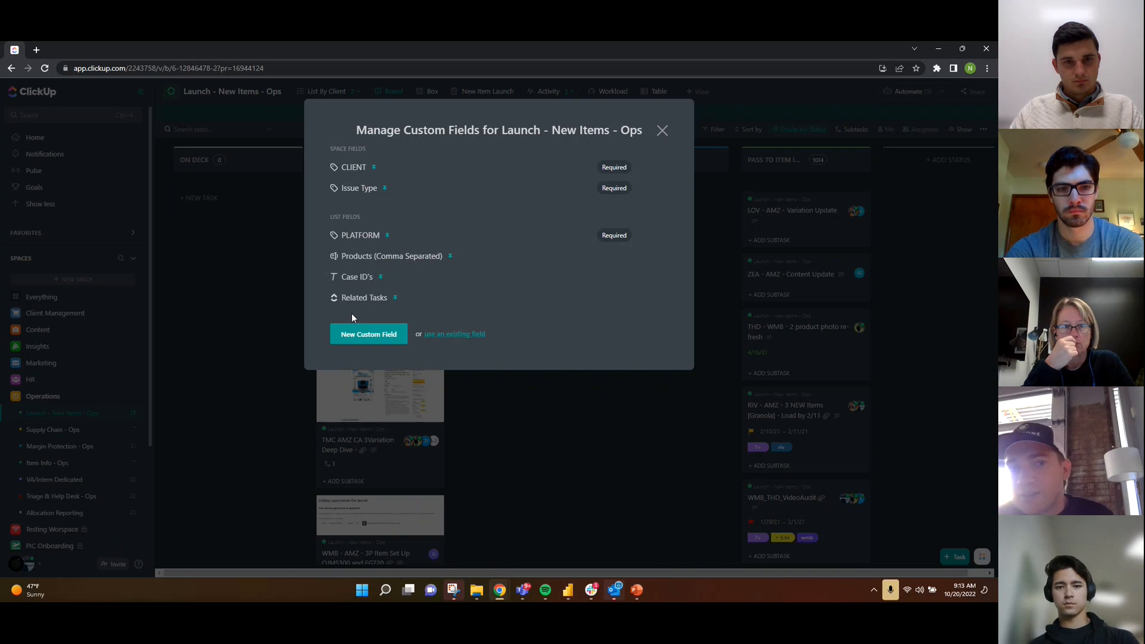
{"action": "left_click", "coordinate": [451, 335]}
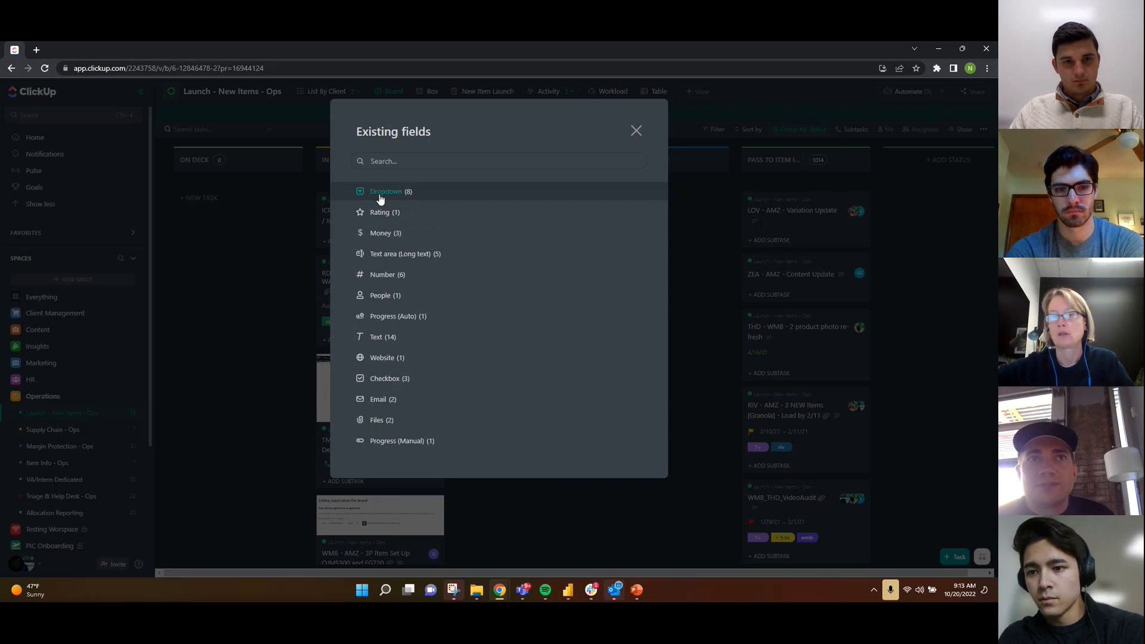
{"action": "left_click", "coordinate": [635, 130]}
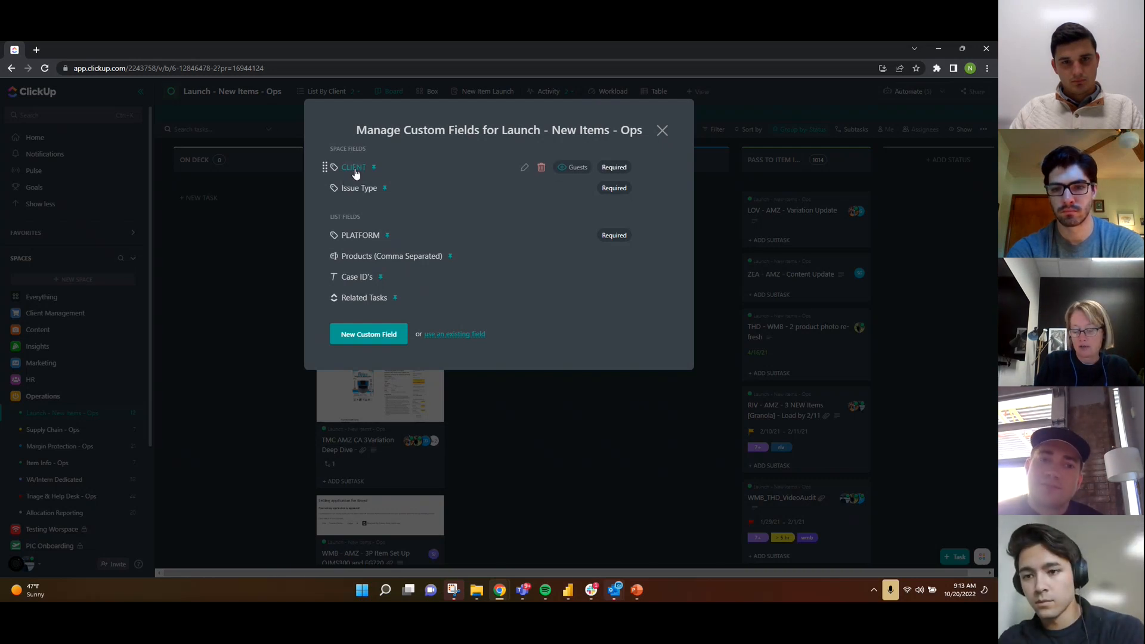
{"action": "left_click", "coordinate": [665, 133]}
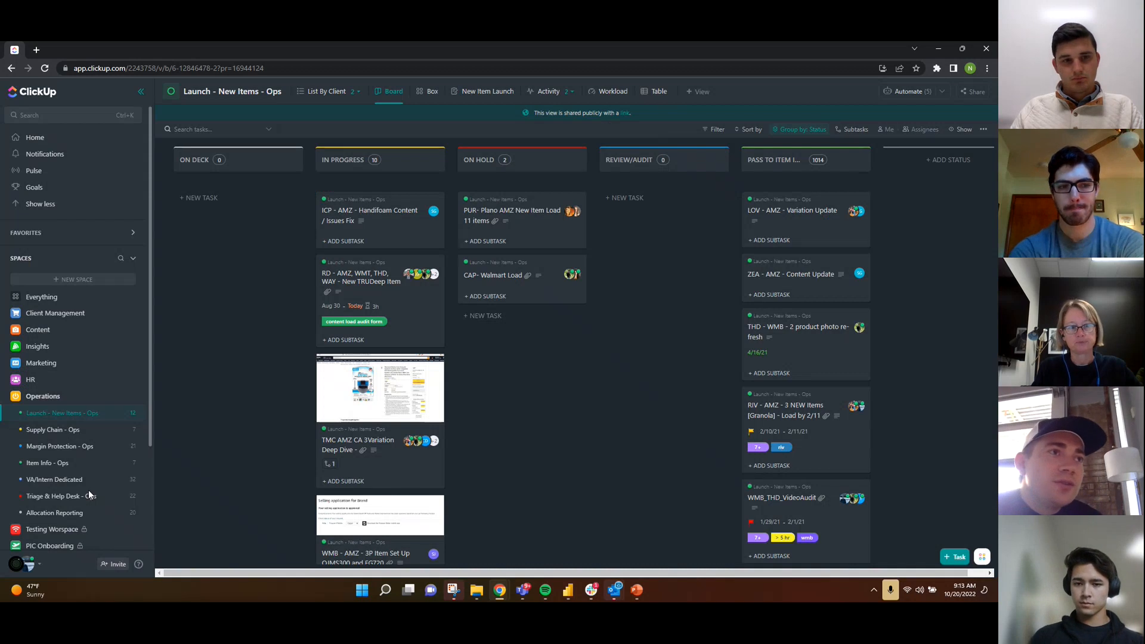
Collapse the Operations space and open the Scorecard list in the L10 space's Ops Team L10 folder.
{"action": "left_click", "coordinate": [6, 397]}
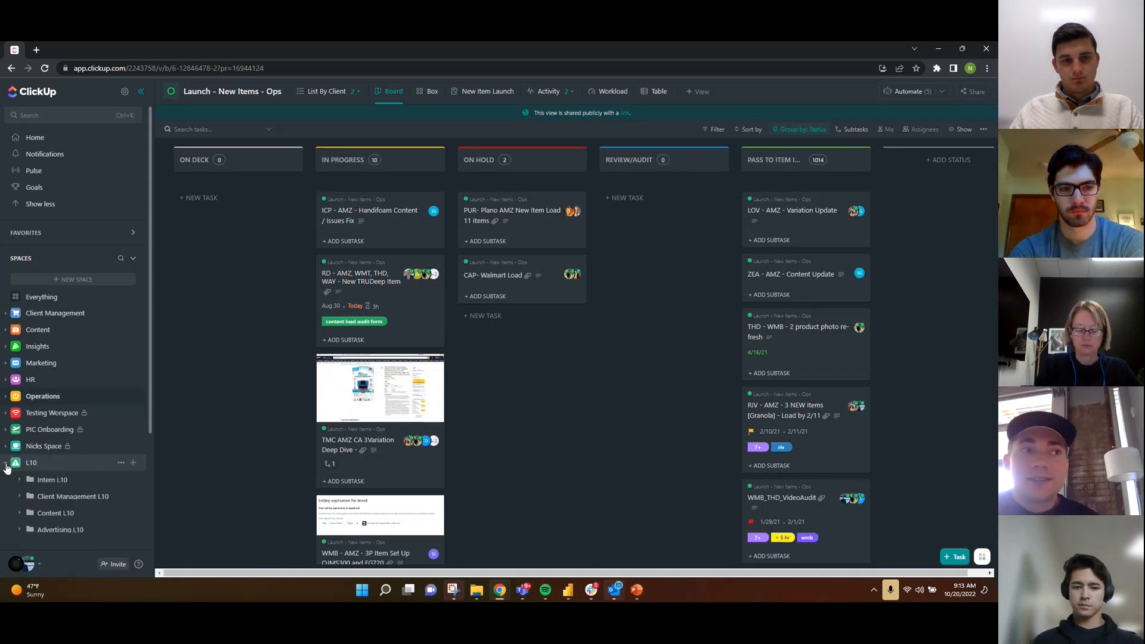
{"action": "left_click", "coordinate": [6, 463]}
{"action": "scroll", "coordinate": [15, 489], "scroll_direction": "down", "scroll_amount": 2}
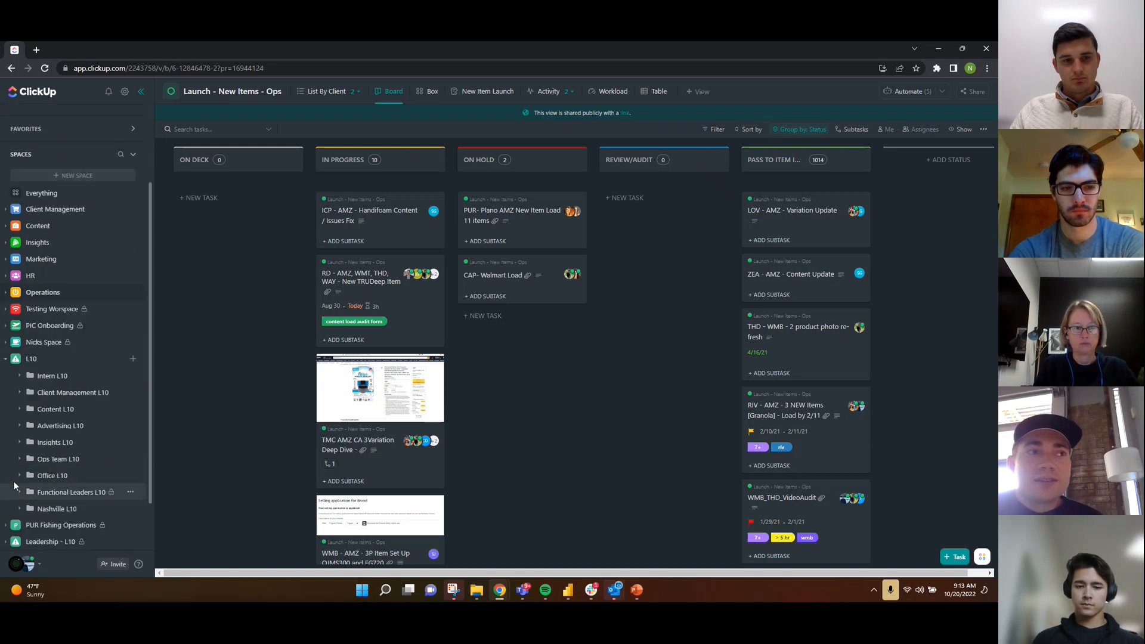
{"action": "left_click", "coordinate": [20, 460]}
{"action": "scroll", "coordinate": [27, 464], "scroll_direction": "down", "scroll_amount": 1}
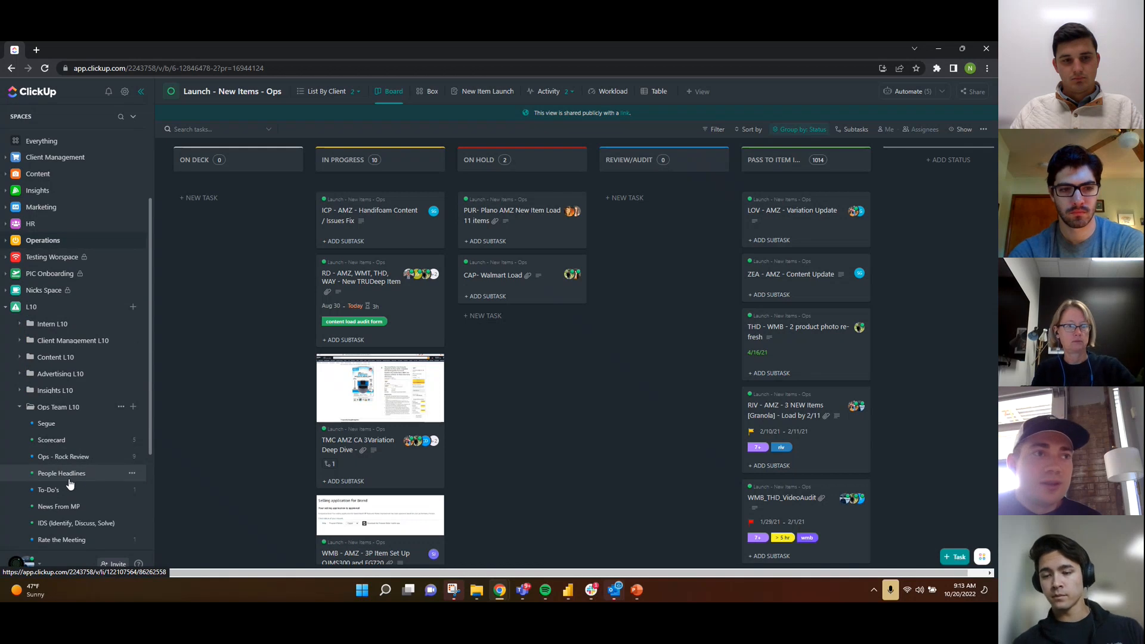
{"action": "left_click", "coordinate": [51, 440]}
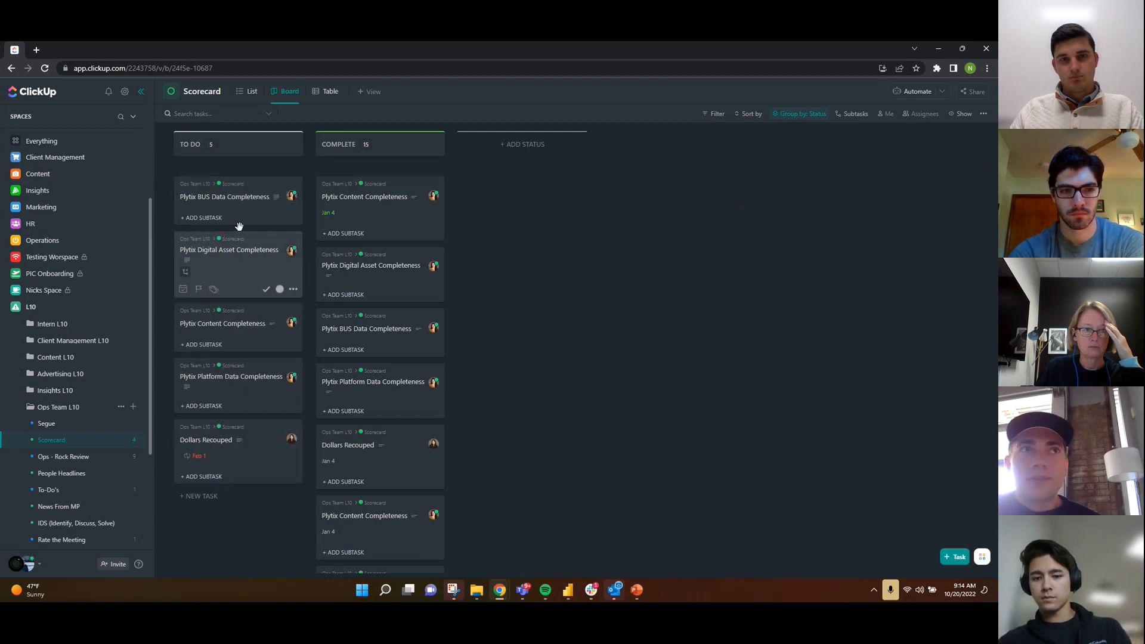
Review the Plytix BUS Data Completeness task and its Score field without changing the value.
{"action": "left_click", "coordinate": [241, 200]}
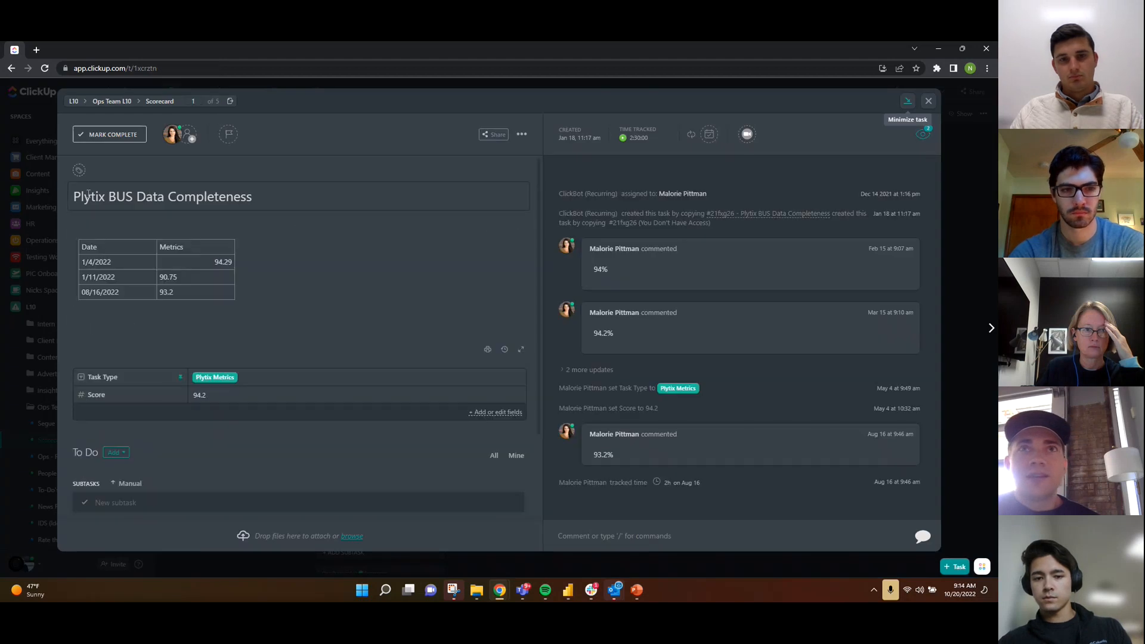
{"action": "left_click", "coordinate": [219, 395]}
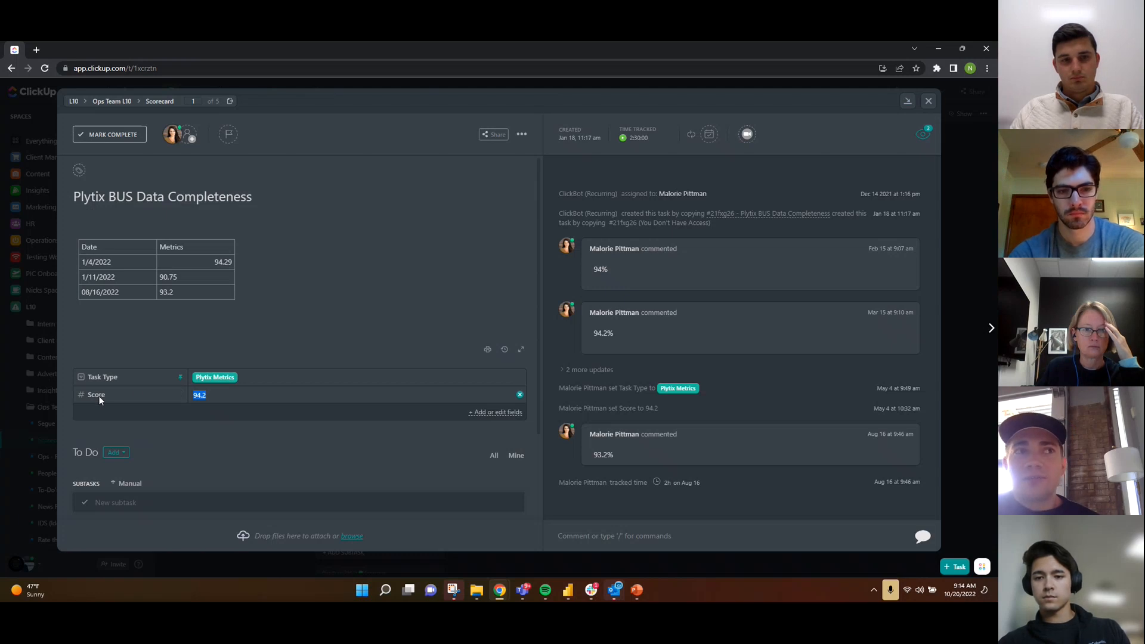
{"action": "left_click", "coordinate": [244, 433]}
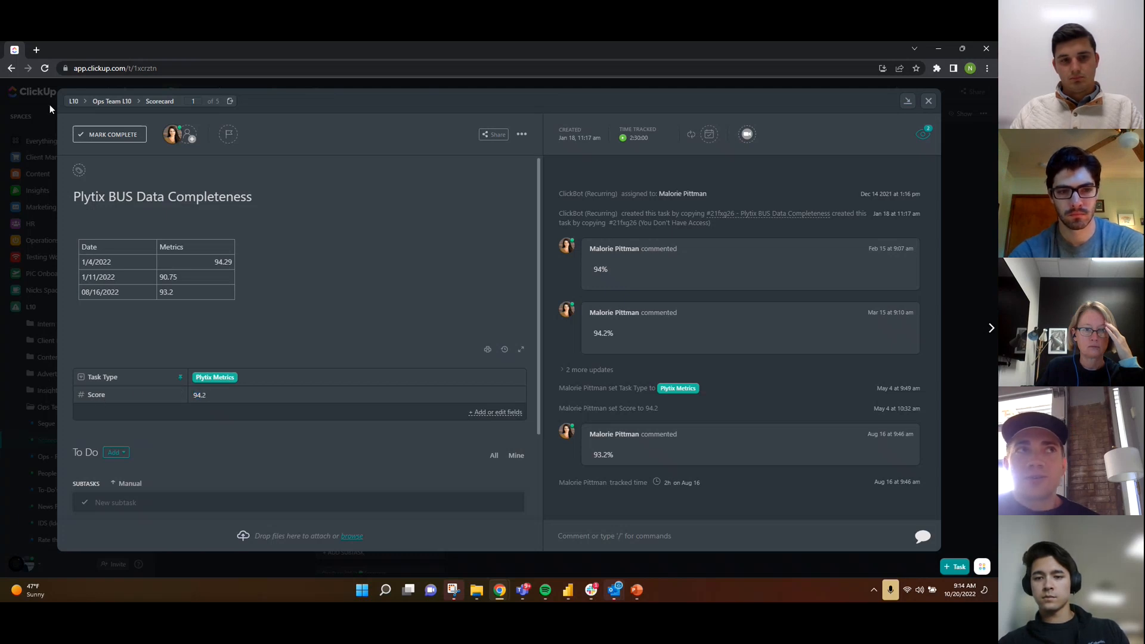
{"action": "left_click", "coordinate": [929, 103]}
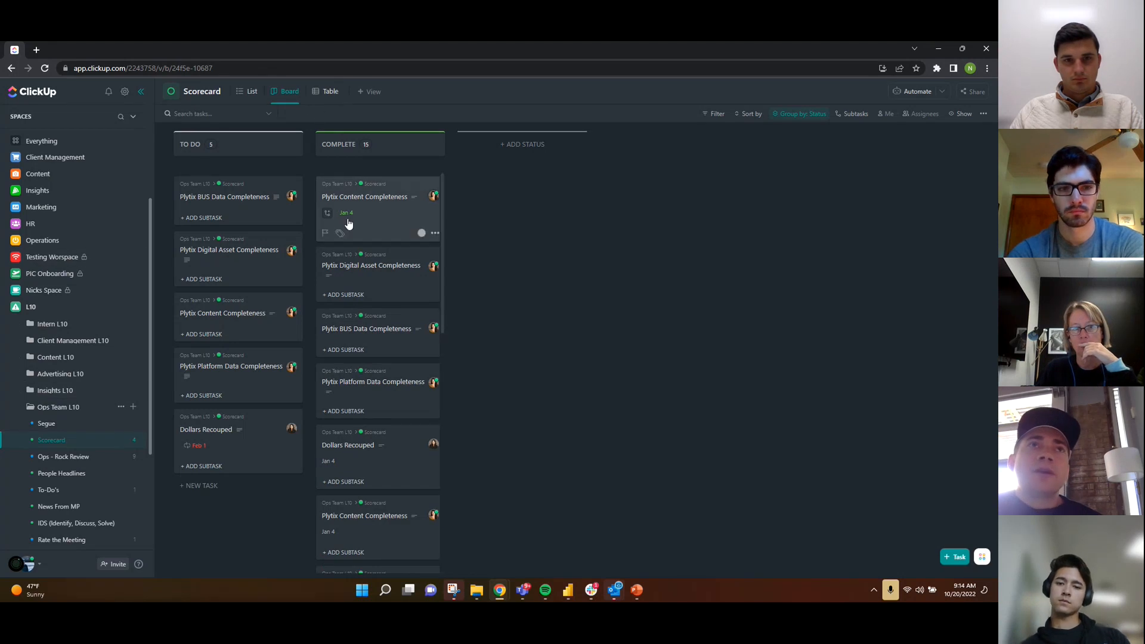
Show the Scorecard list in Table view and widen its Task Name column.
{"action": "left_click", "coordinate": [319, 93]}
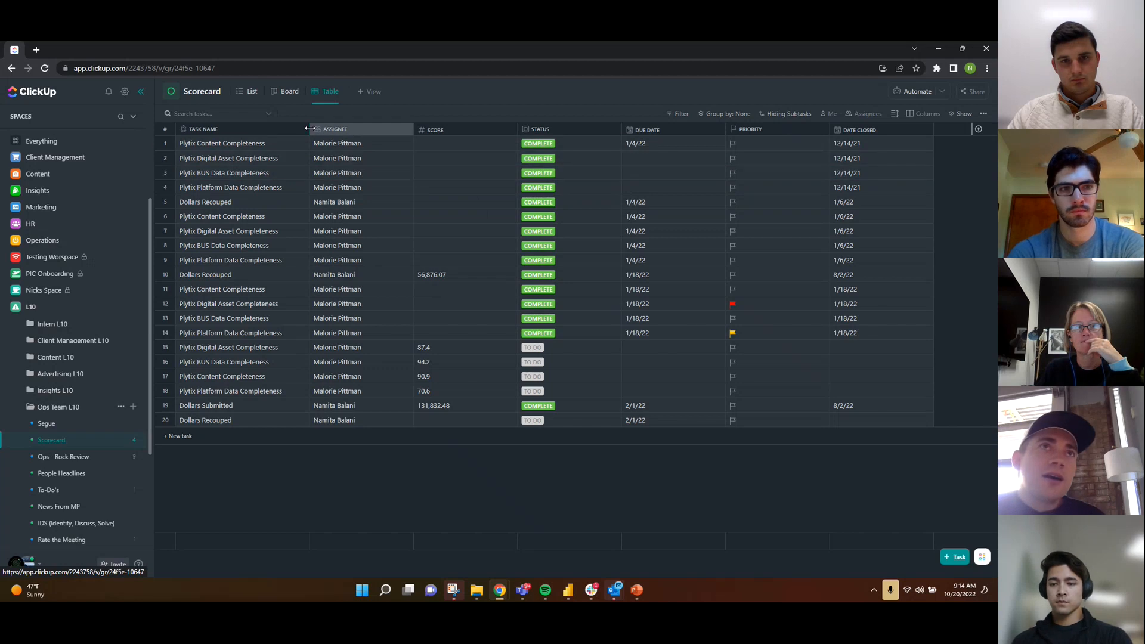
{"action": "left_click_drag", "start_coordinate": [310, 128], "coordinate": [344, 130]}
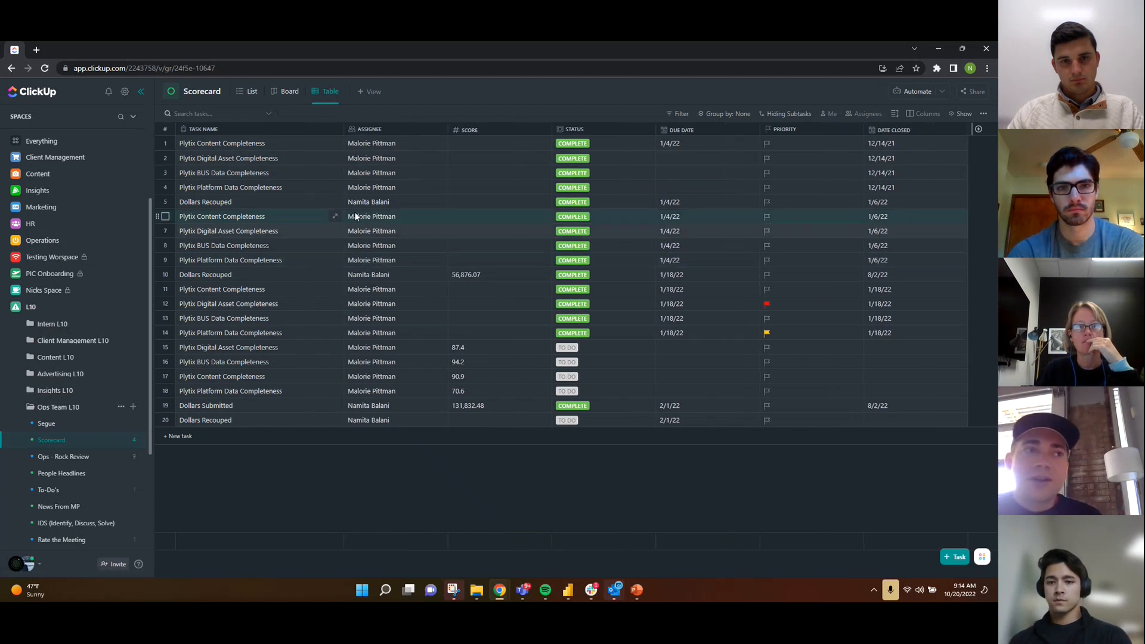
Browse the Dashboards I'm Sharing group, viewing Platform Performance before opening the Ops Team L10 dashboard.
{"action": "scroll", "coordinate": [119, 480], "scroll_direction": "down", "scroll_amount": 3}
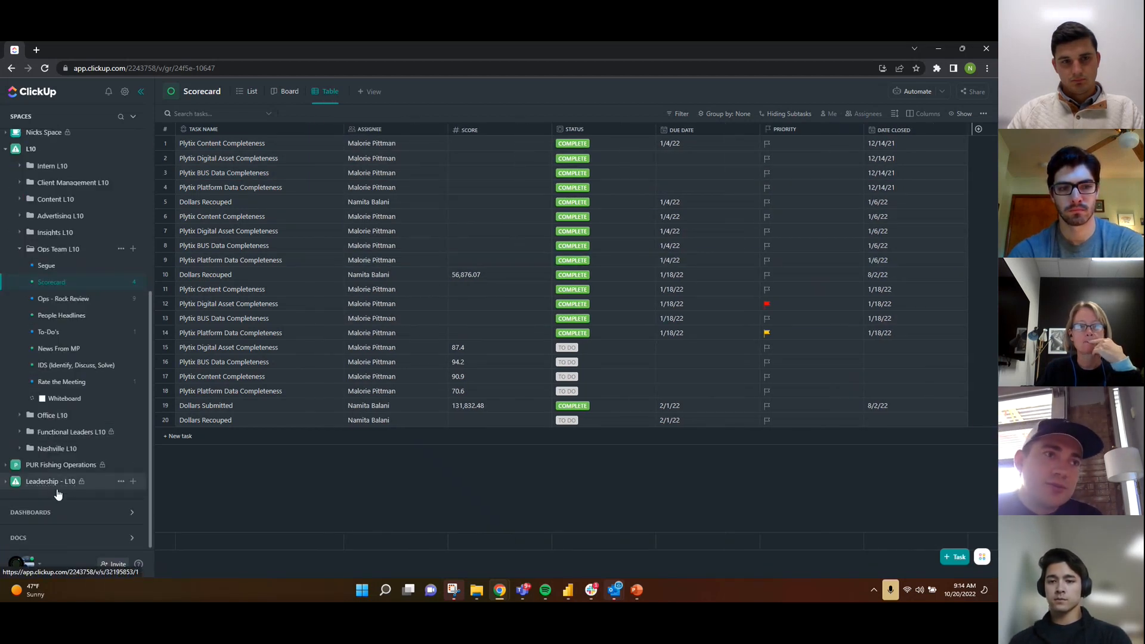
{"action": "left_click", "coordinate": [54, 513]}
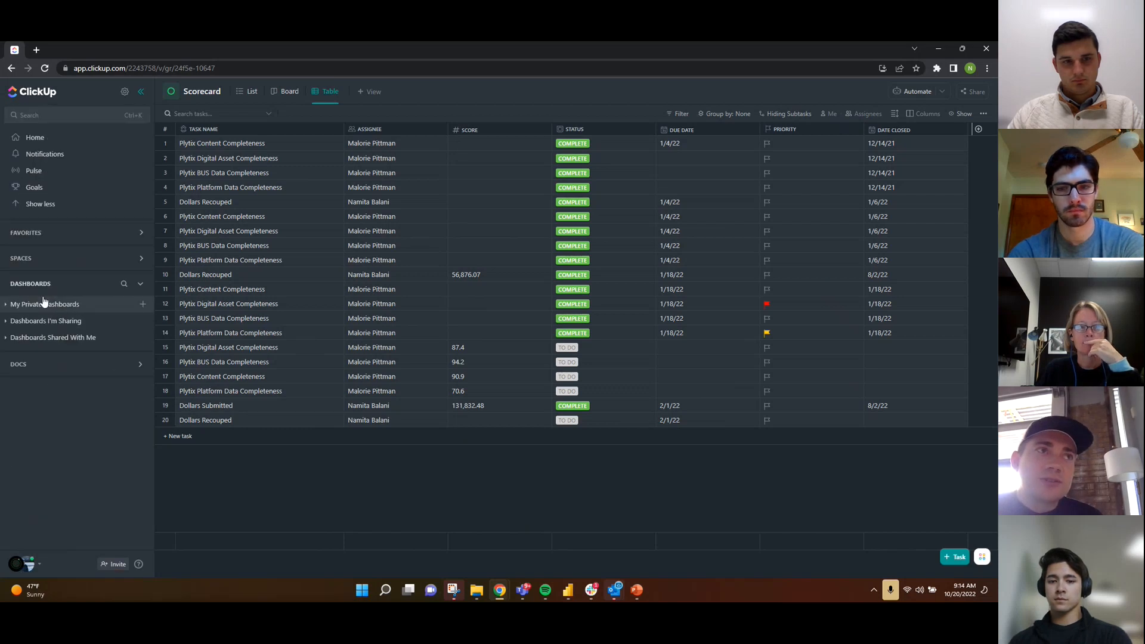
{"action": "left_click", "coordinate": [71, 323]}
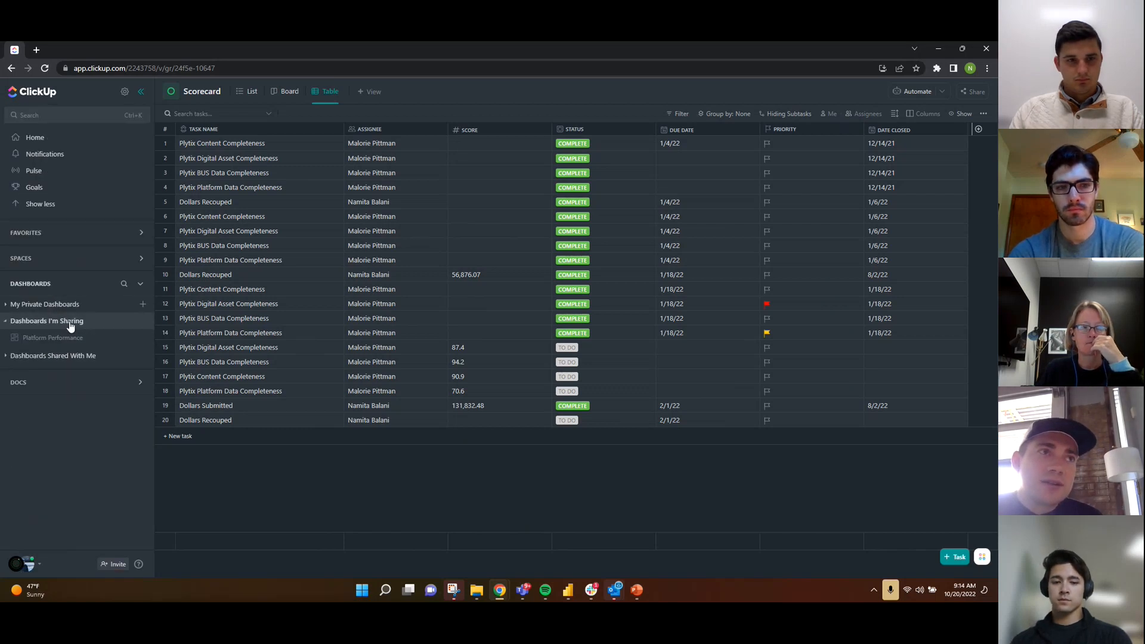
{"action": "left_click", "coordinate": [52, 338]}
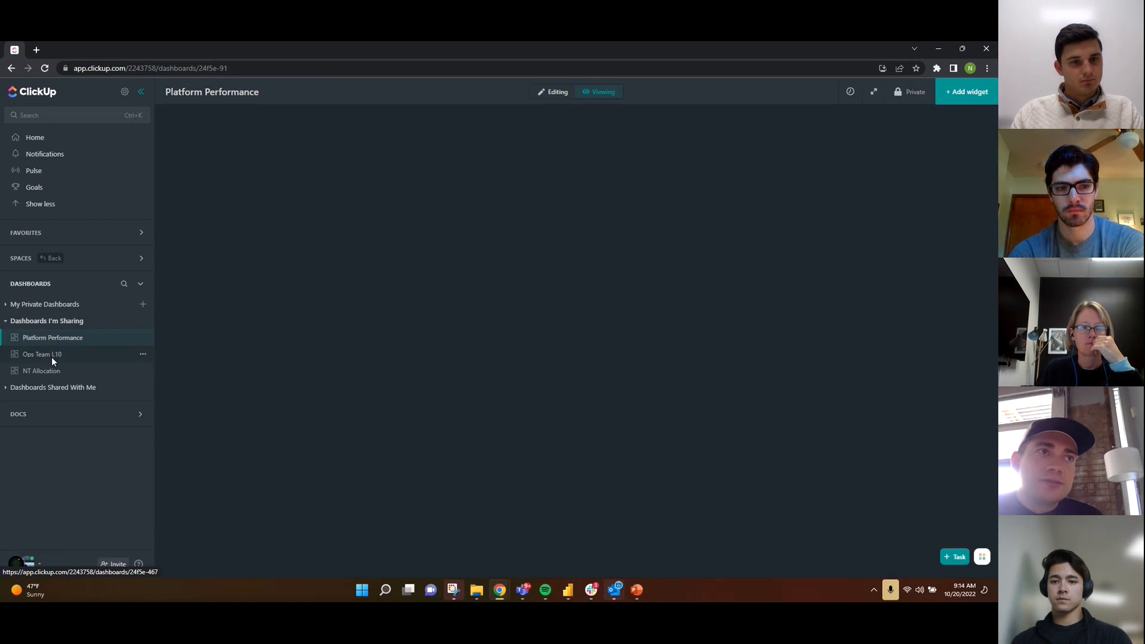
{"action": "left_click", "coordinate": [52, 356]}
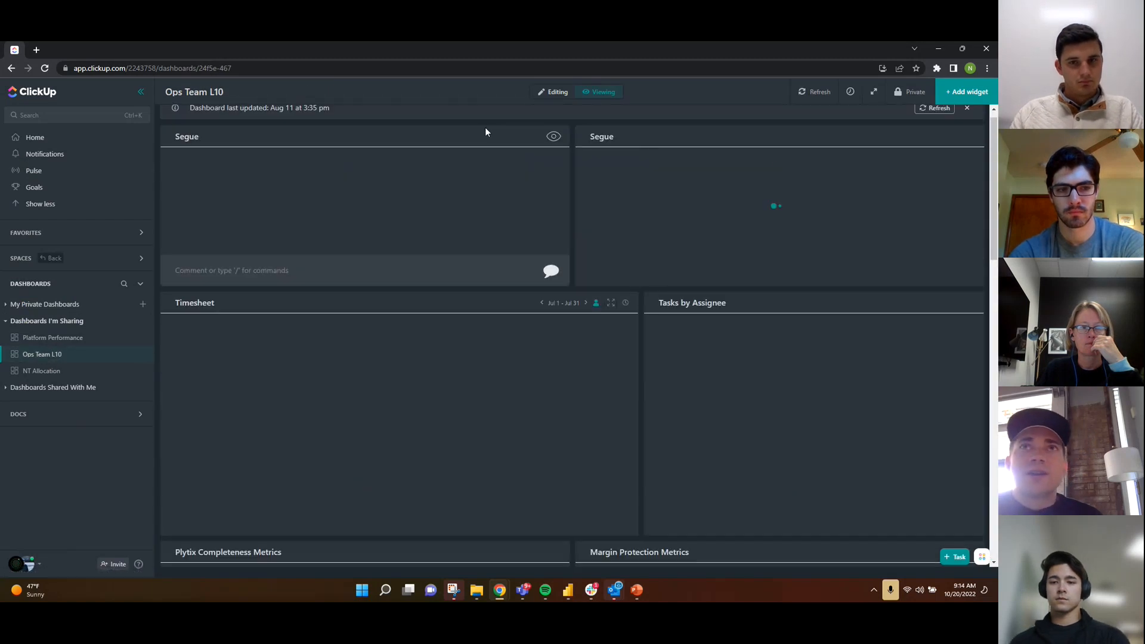
Refresh the Ops Team L10 dashboard and review its Timesheet, Tasks by Assignee and Plytix Completeness Metrics widgets.
{"action": "left_click", "coordinate": [813, 94]}
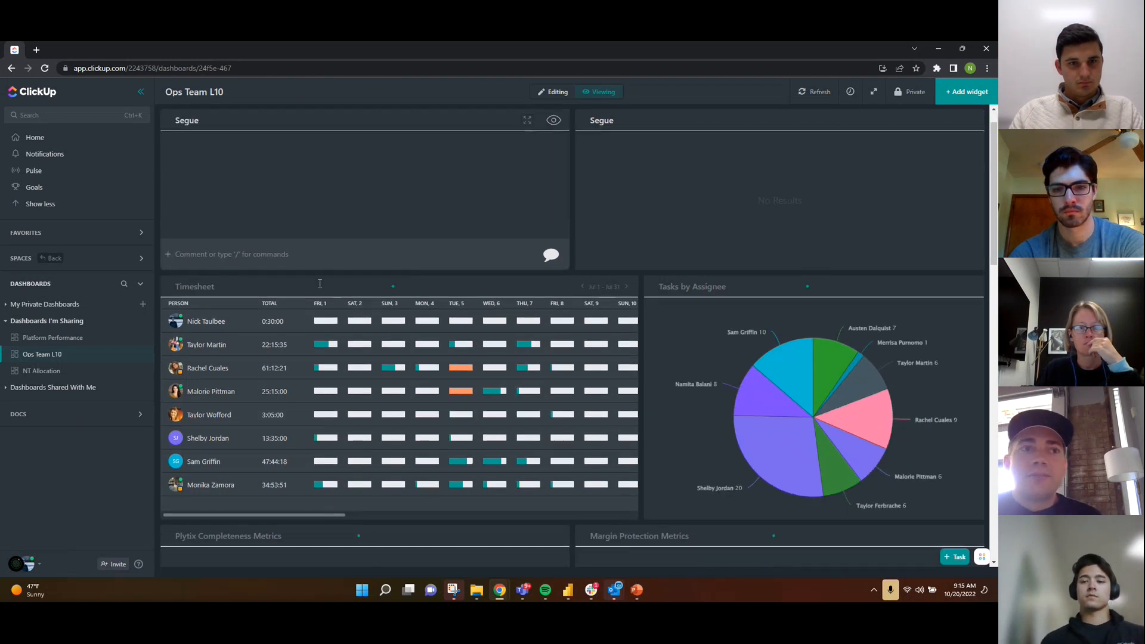
{"action": "scroll", "coordinate": [399, 532], "scroll_direction": "down", "scroll_amount": 4}
{"action": "scroll", "coordinate": [398, 527], "scroll_direction": "down", "scroll_amount": 1}
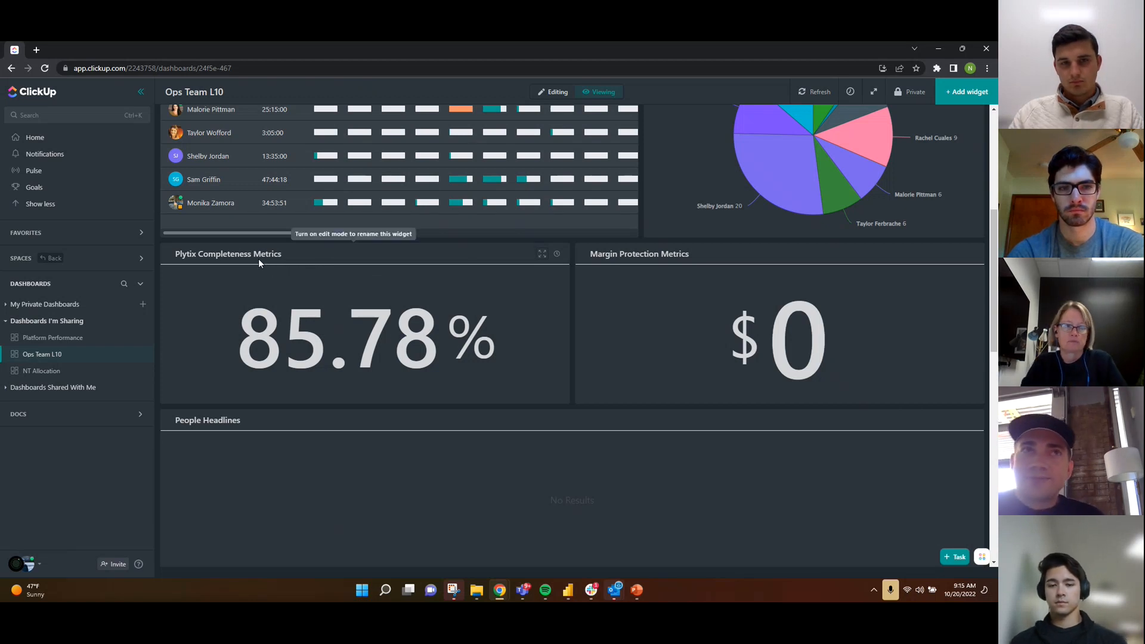
Return from the dashboards to the Operations space and display its Capacity view.
{"action": "left_click", "coordinate": [6, 321]}
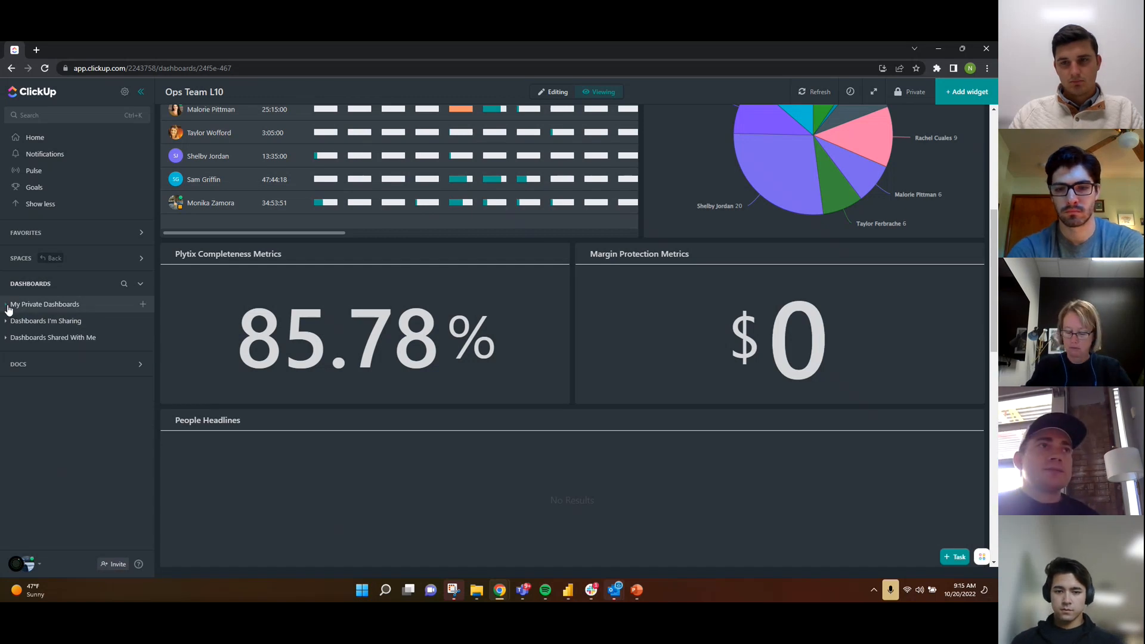
{"action": "left_click", "coordinate": [24, 258]}
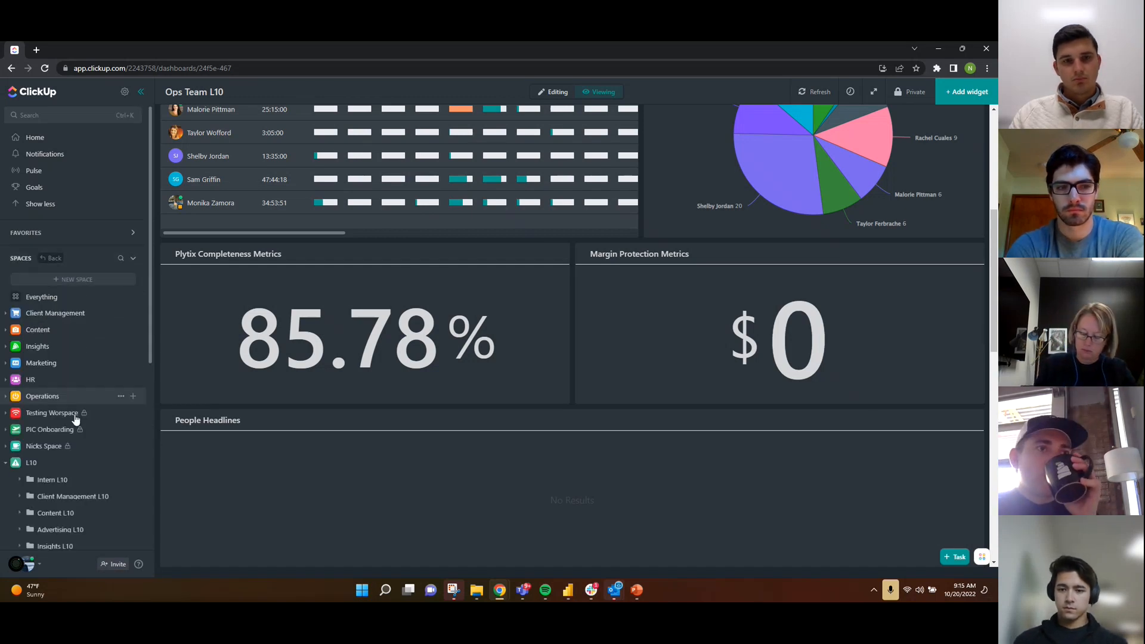
{"action": "left_click", "coordinate": [42, 404]}
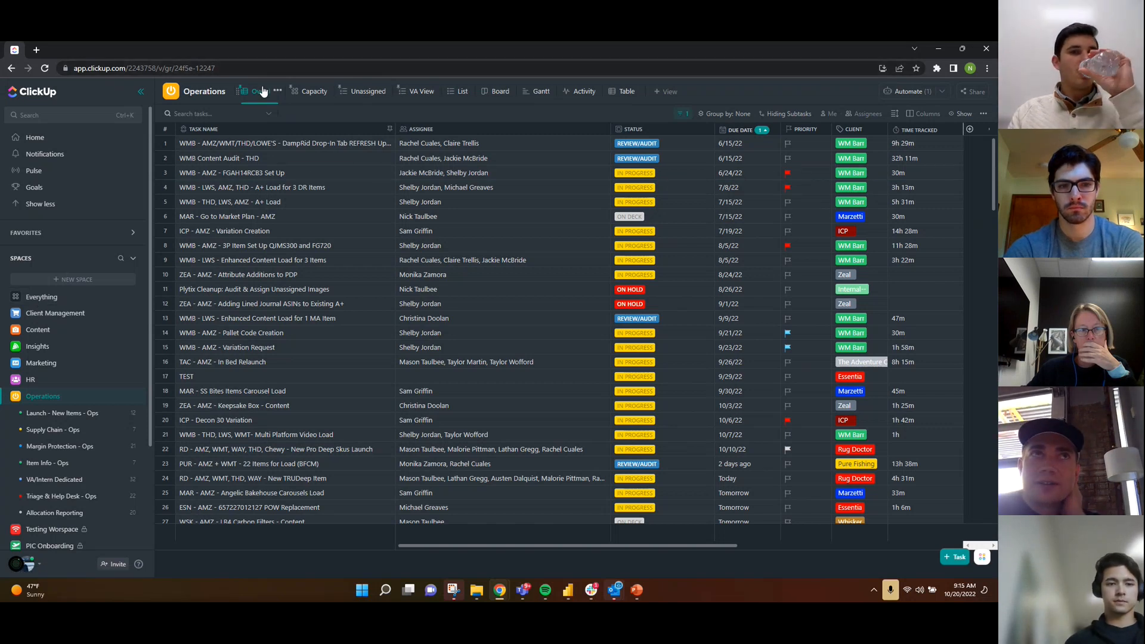
{"action": "left_click", "coordinate": [314, 90]}
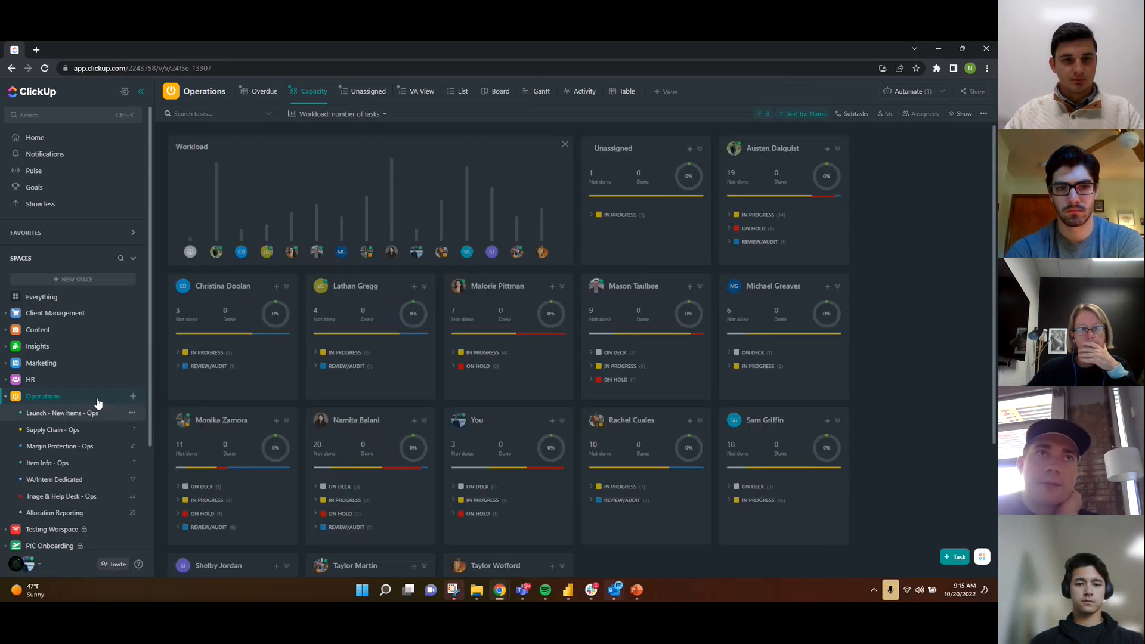
Review the team members' workload cards in the Capacity view, expanding and collapsing one member's On Hold tasks.
{"action": "scroll", "coordinate": [614, 503], "scroll_direction": "down", "scroll_amount": 3}
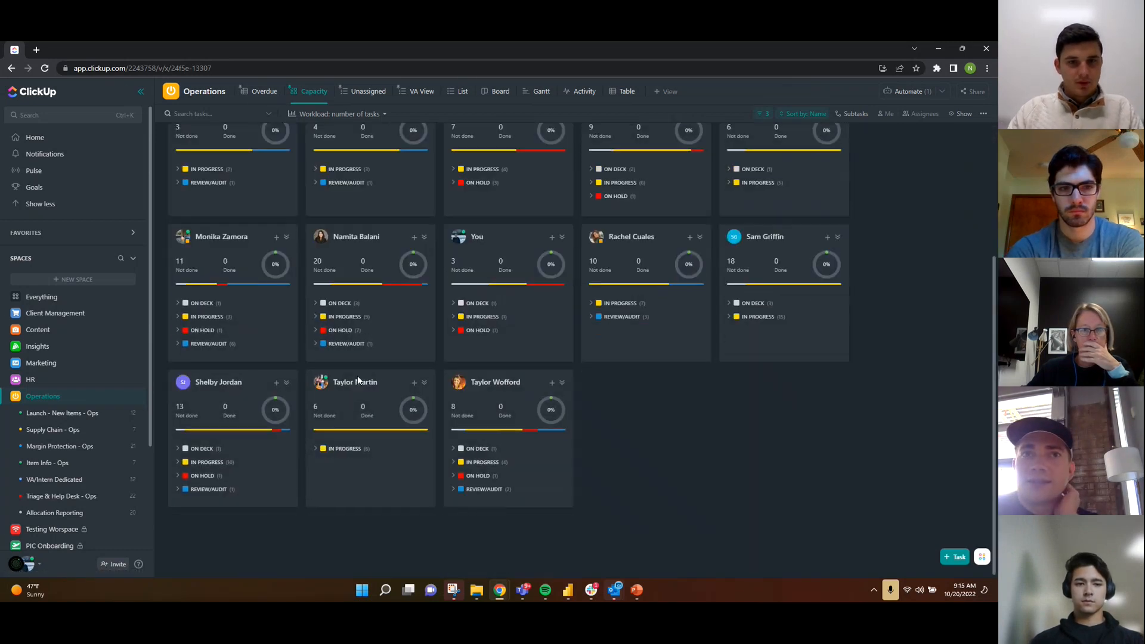
{"action": "scroll", "coordinate": [307, 356], "scroll_direction": "up", "scroll_amount": 3}
{"action": "mouse_move", "coordinate": [281, 340]}
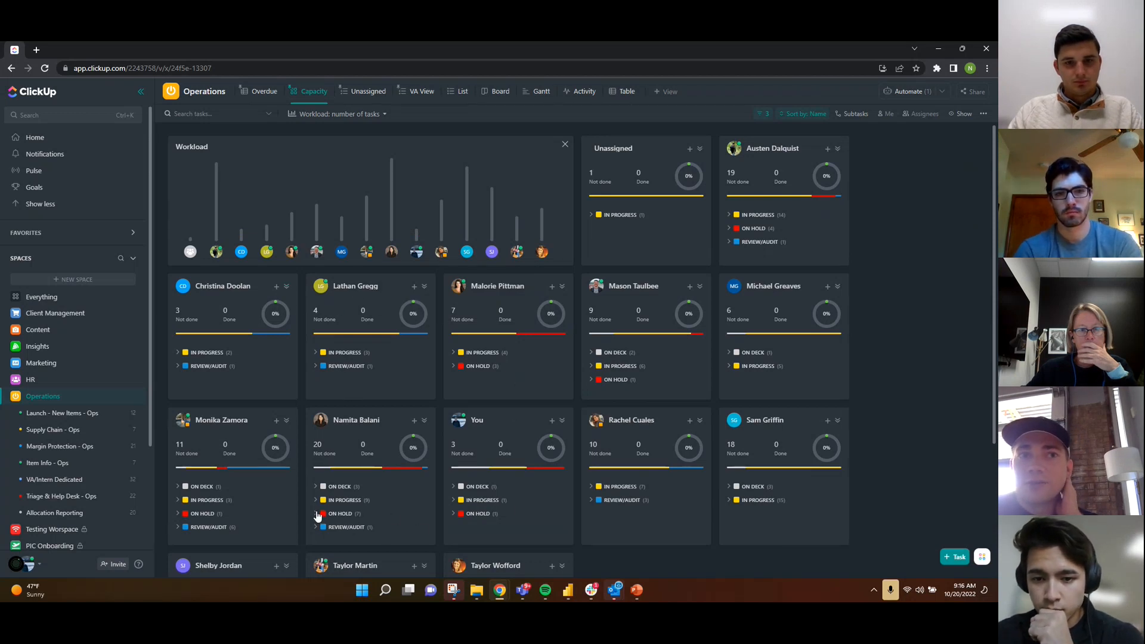
{"action": "left_click", "coordinate": [318, 515]}
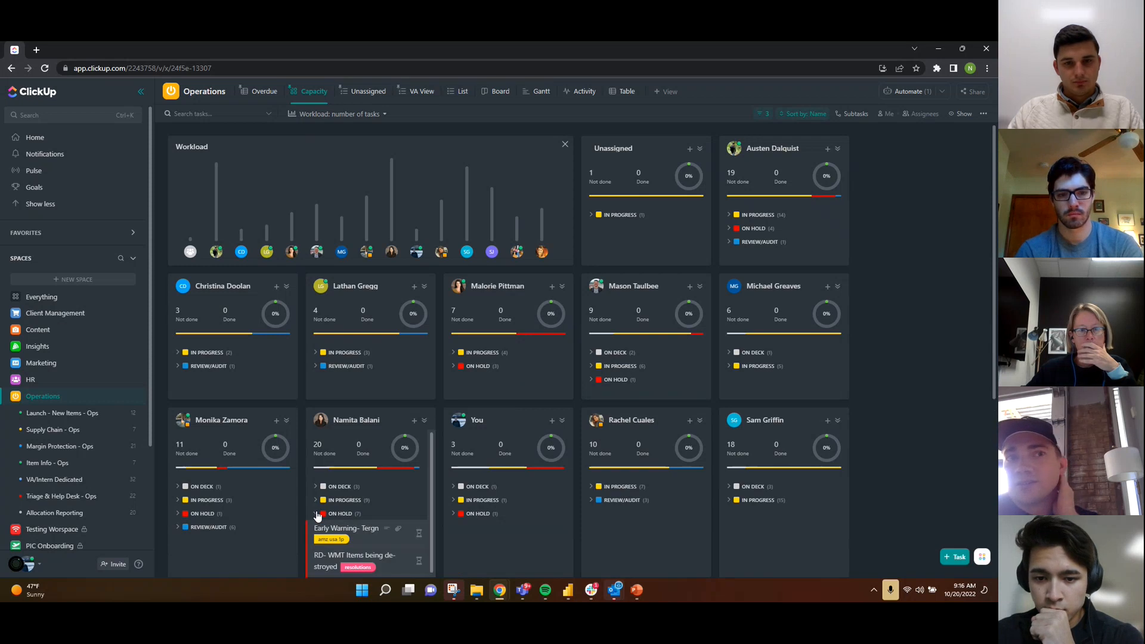
{"action": "left_click", "coordinate": [318, 514]}
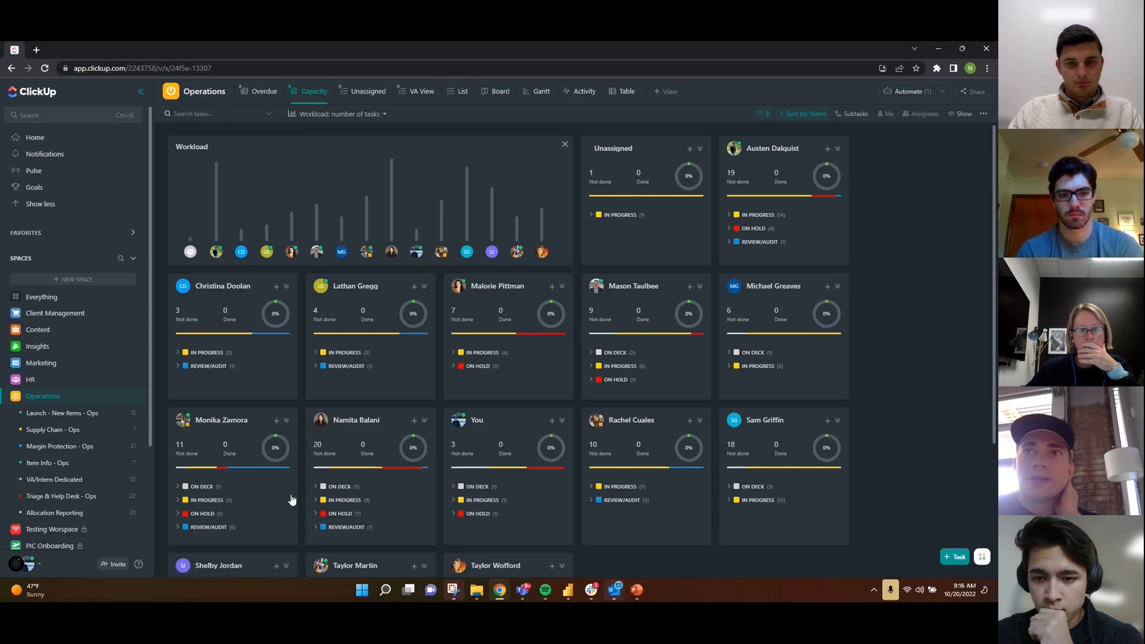
{"action": "scroll", "coordinate": [251, 472], "scroll_direction": "down", "scroll_amount": 3}
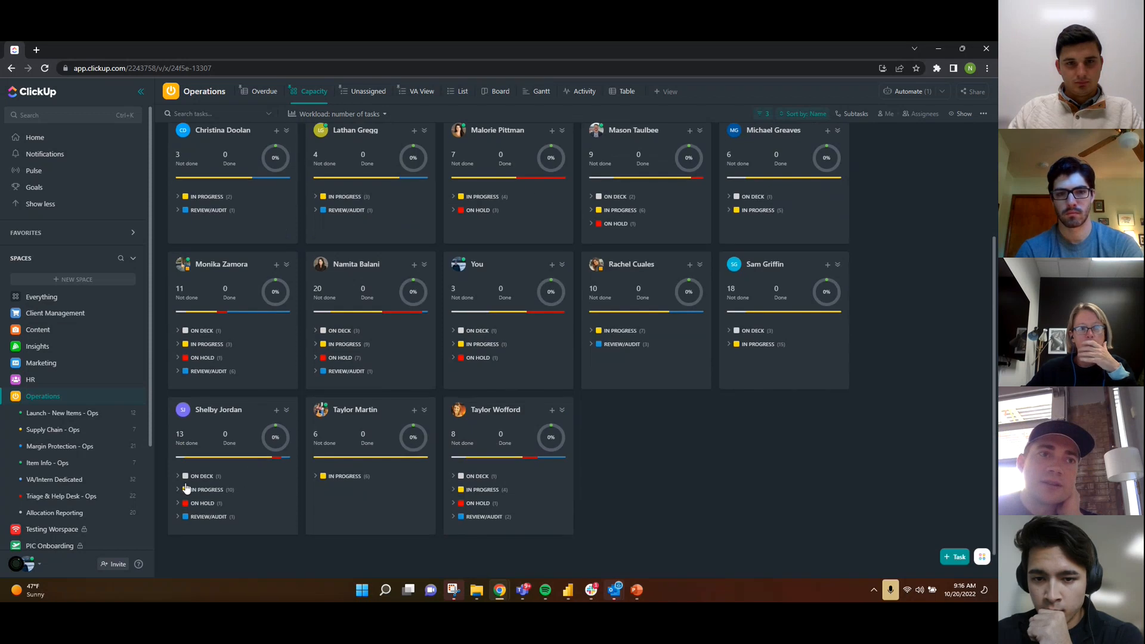
{"action": "scroll", "coordinate": [207, 489], "scroll_direction": "up", "scroll_amount": 3}
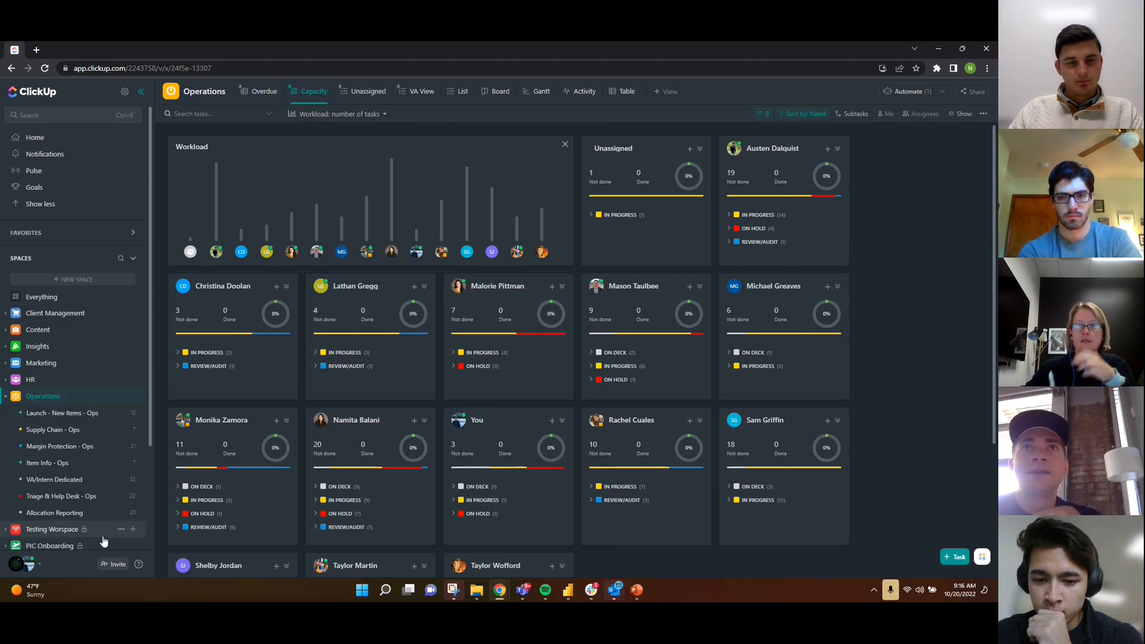
Inspect the Capacity view's filters, checking the selected Location/List entries and assignees, and close them without changes.
{"action": "left_click", "coordinate": [764, 114]}
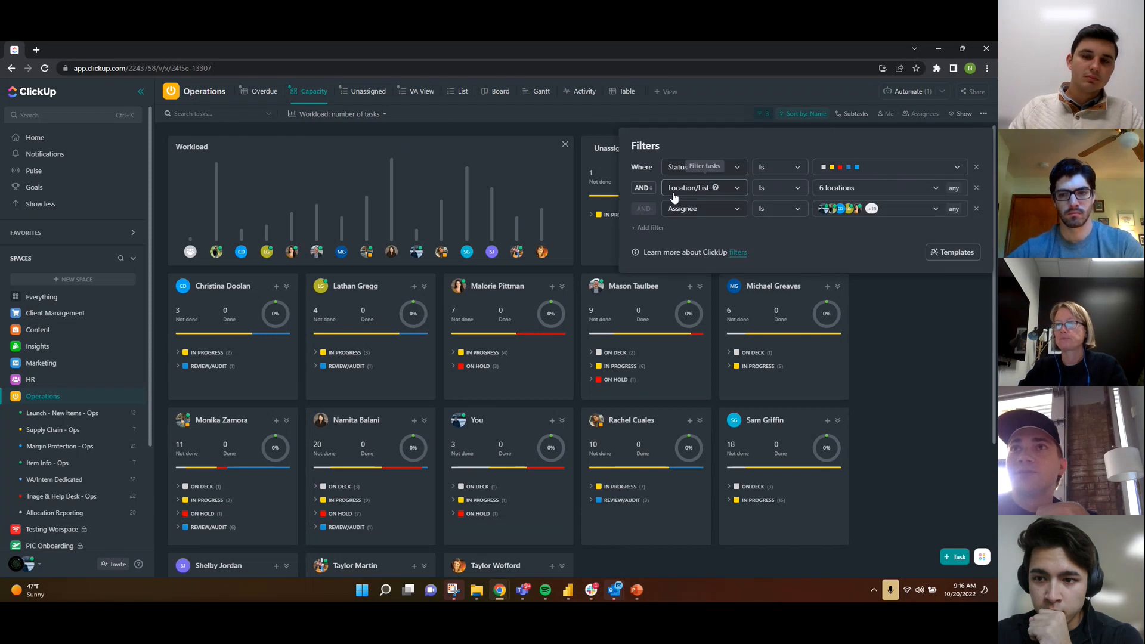
{"action": "left_click", "coordinate": [853, 190]}
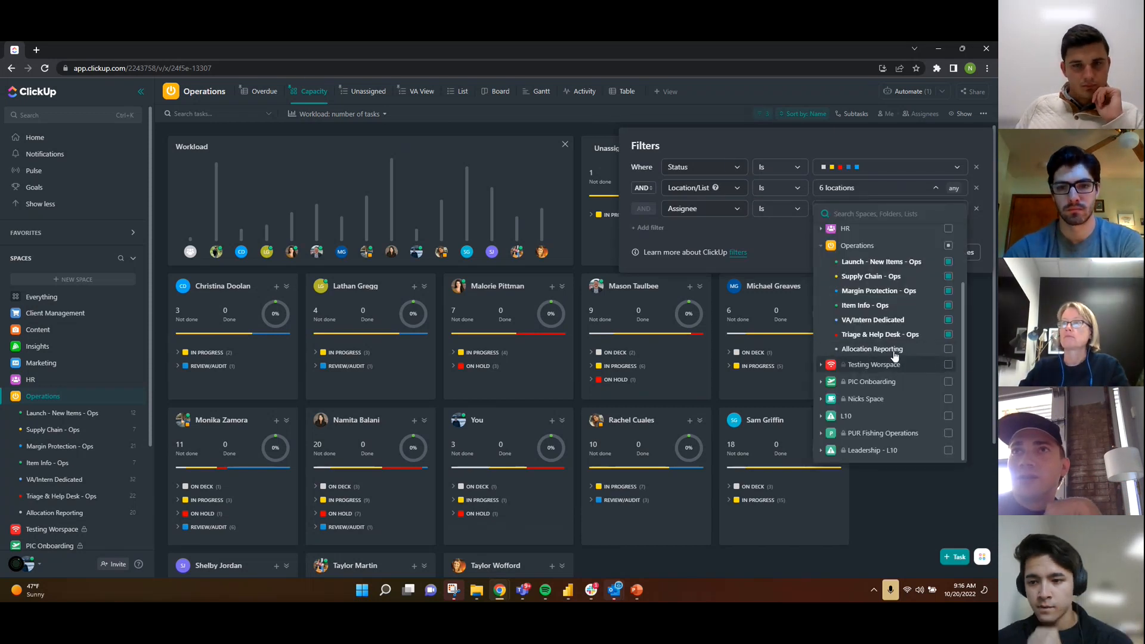
{"action": "left_click", "coordinate": [763, 221]}
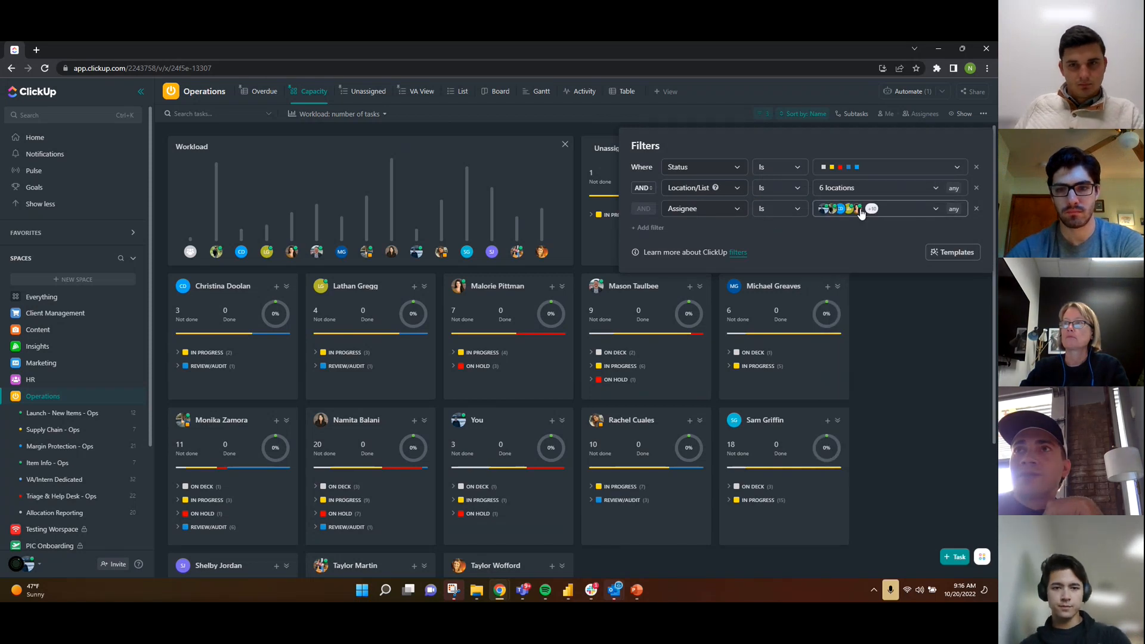
{"action": "left_click", "coordinate": [866, 210]}
{"action": "scroll", "coordinate": [857, 312], "scroll_direction": "down", "scroll_amount": 5}
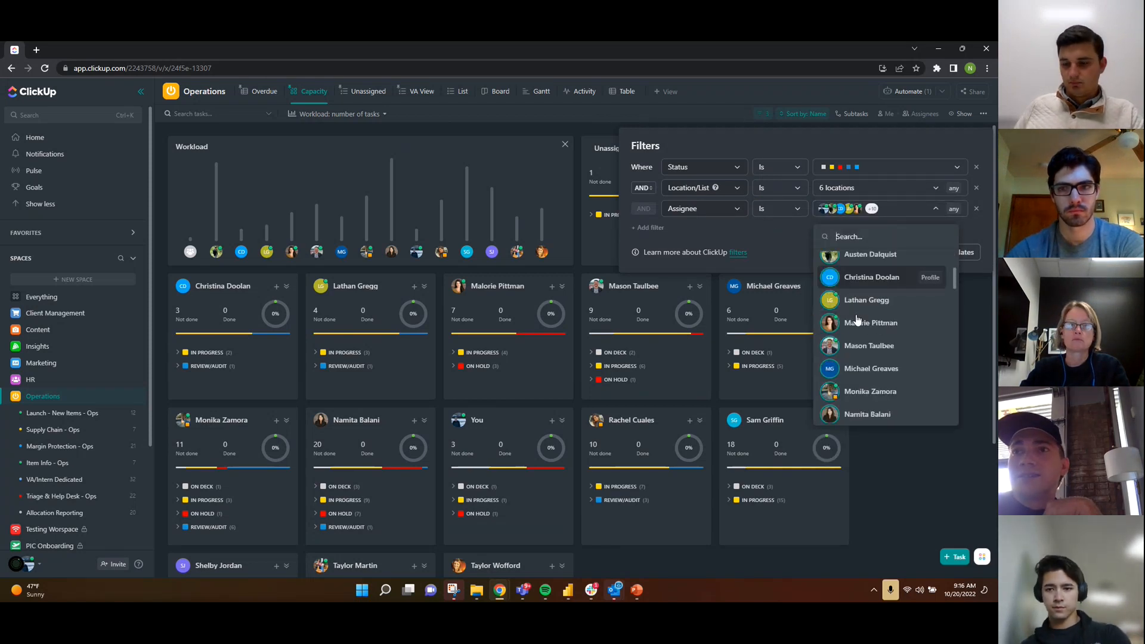
{"action": "scroll", "coordinate": [852, 314], "scroll_direction": "down", "scroll_amount": 1}
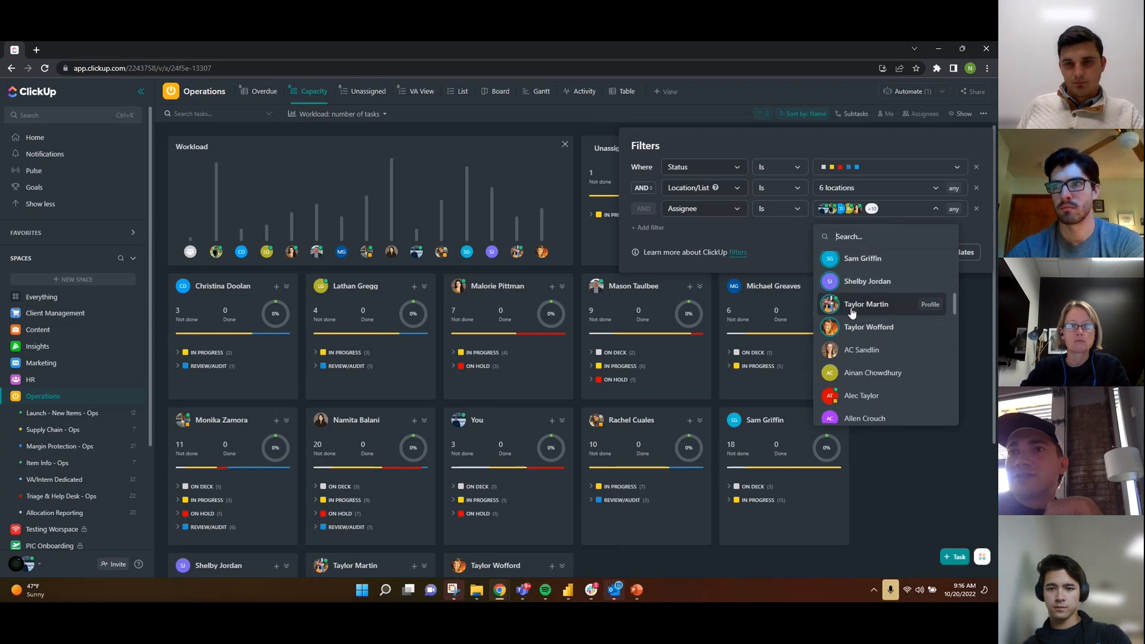
{"action": "left_click", "coordinate": [776, 261]}
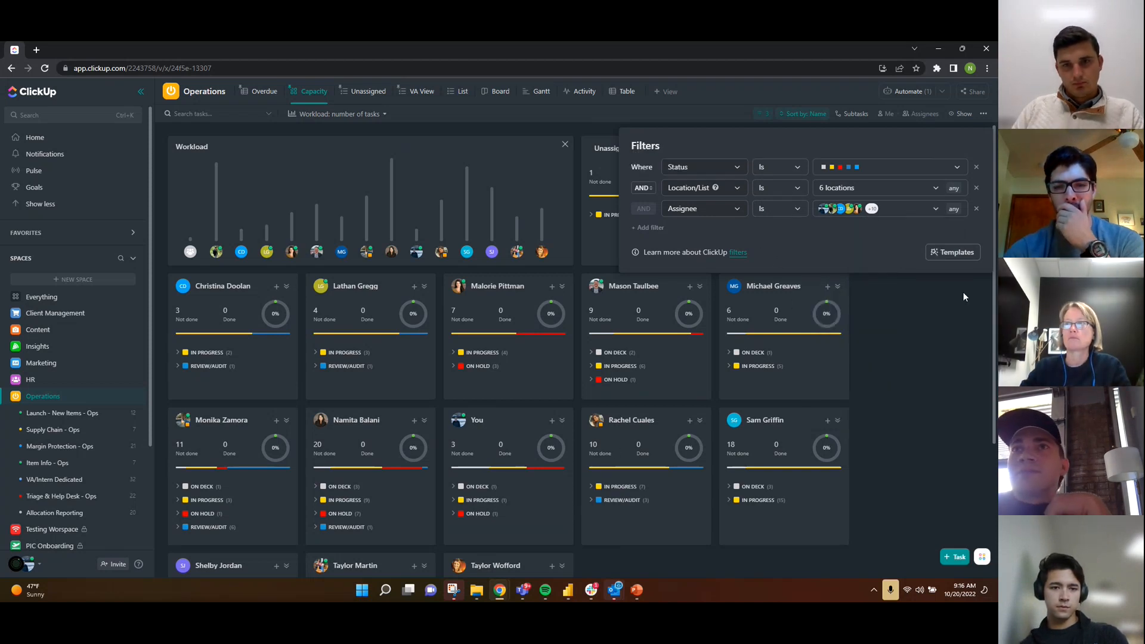
{"action": "left_click", "coordinate": [918, 333]}
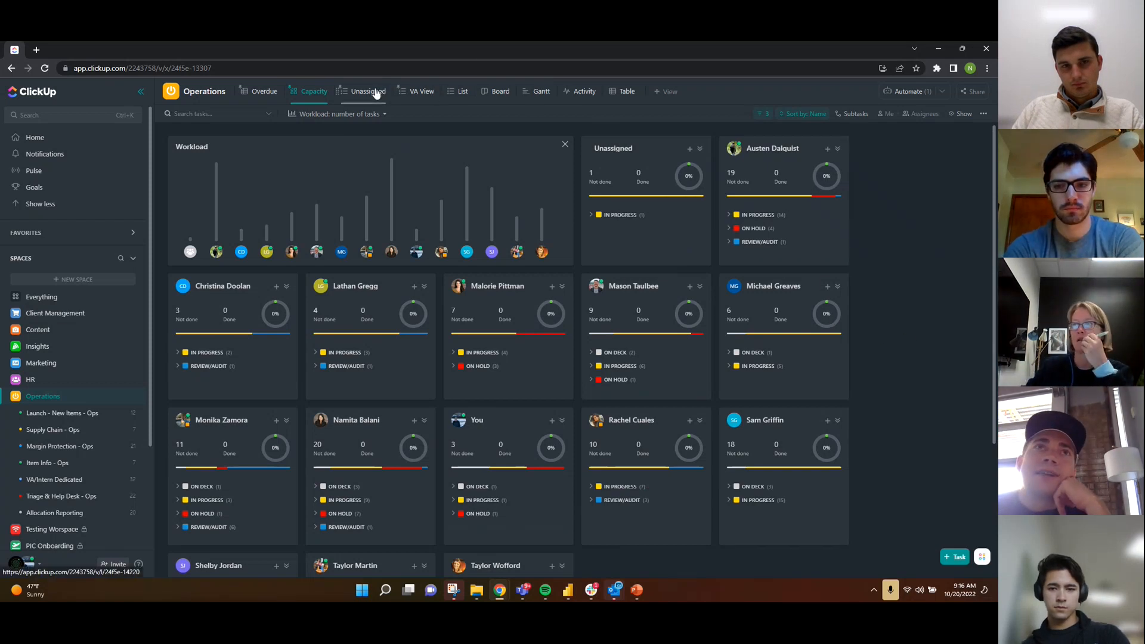
Show the Operations space's Unassigned view and delete the TEST task from the Triage & Help Desk - Ops list.
{"action": "left_click", "coordinate": [376, 93]}
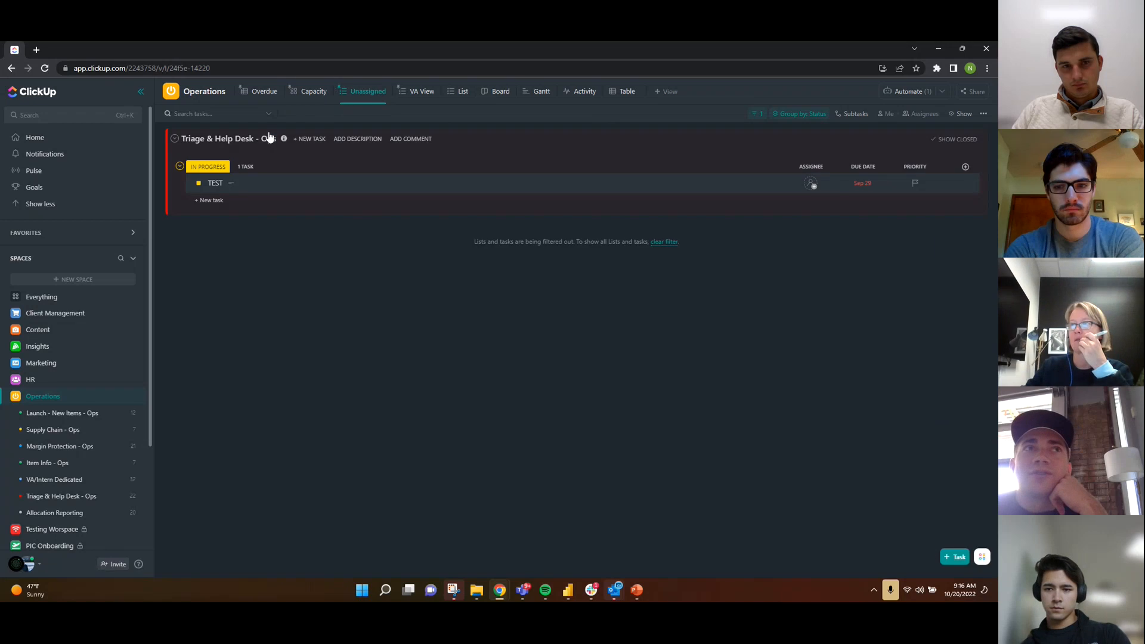
{"action": "left_click", "coordinate": [967, 183]}
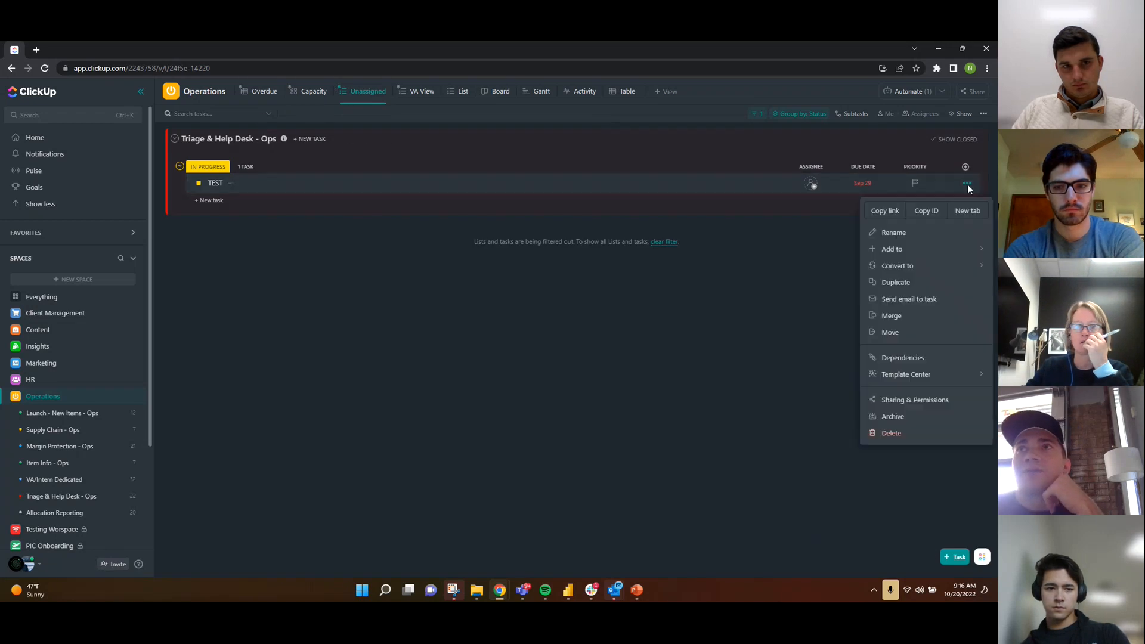
{"action": "left_click", "coordinate": [908, 433]}
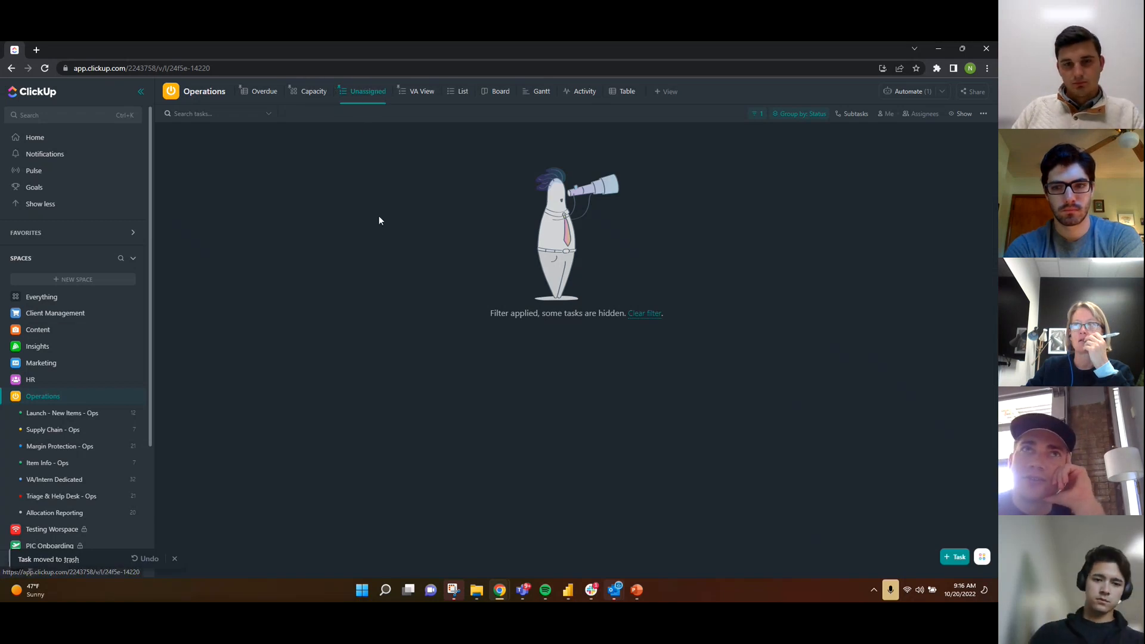
Display the Operations space's VA View and review its tasks across the Launch, Margin Protection and VA/Intern Dedicated lists.
{"action": "left_click", "coordinate": [414, 96]}
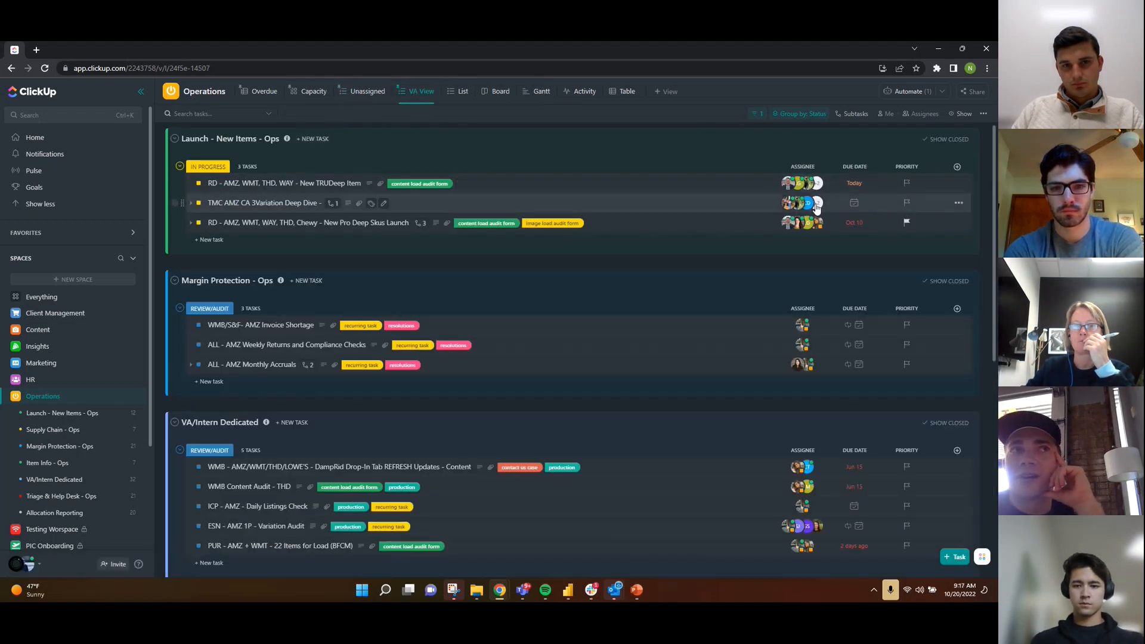
{"action": "scroll", "coordinate": [504, 301], "scroll_direction": "down", "scroll_amount": 6}
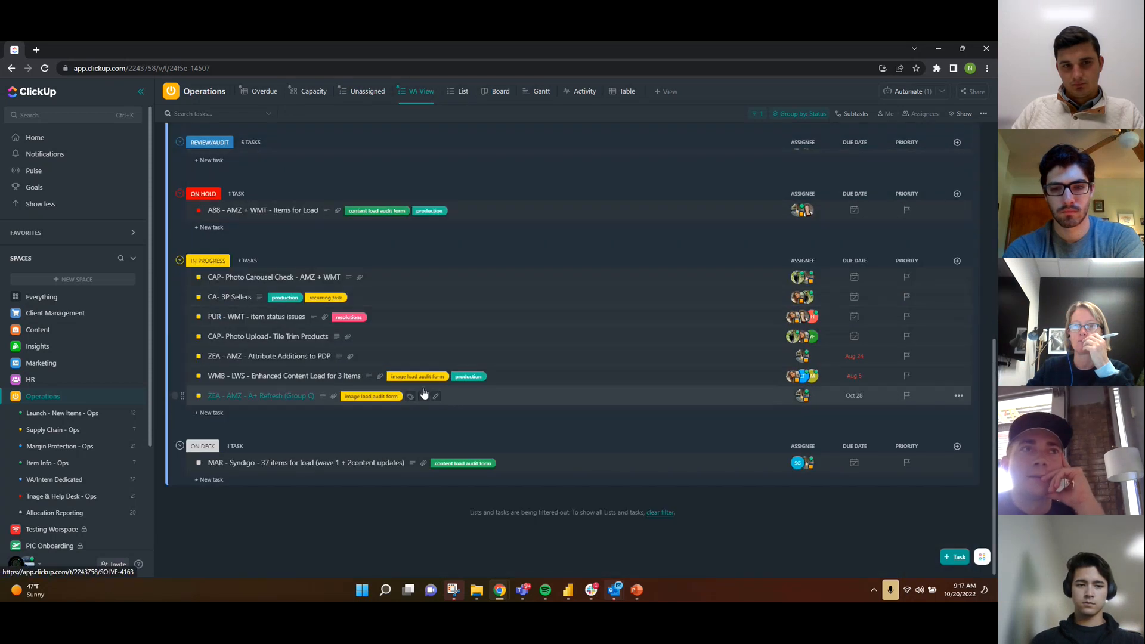
{"action": "scroll", "coordinate": [424, 394], "scroll_direction": "up", "scroll_amount": 10}
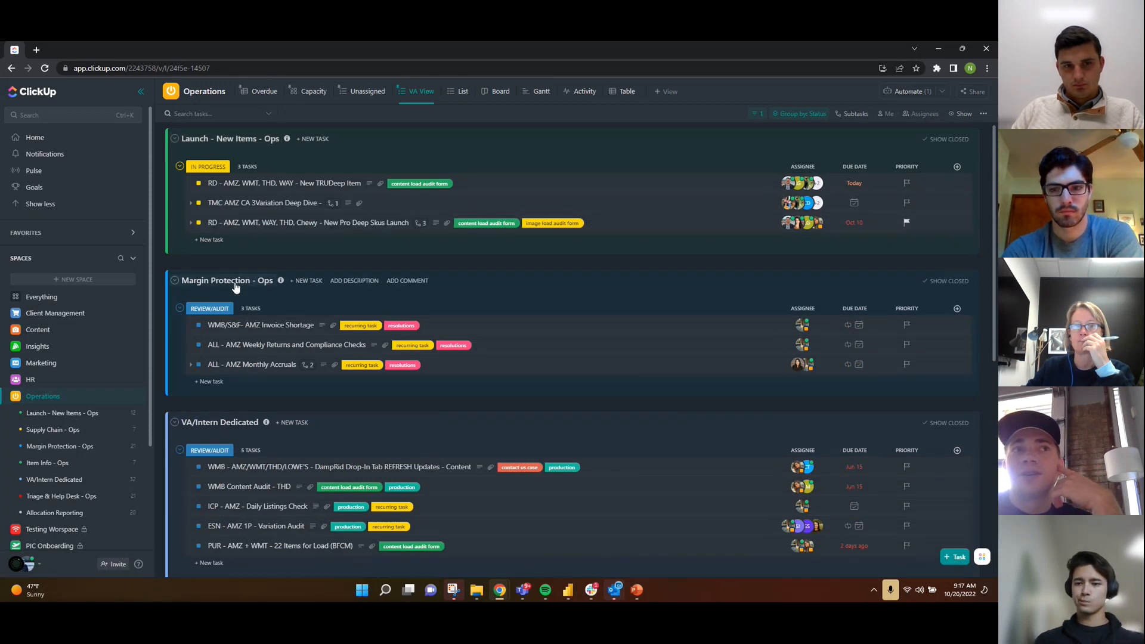
{"action": "scroll", "coordinate": [254, 283], "scroll_direction": "down", "scroll_amount": 3}
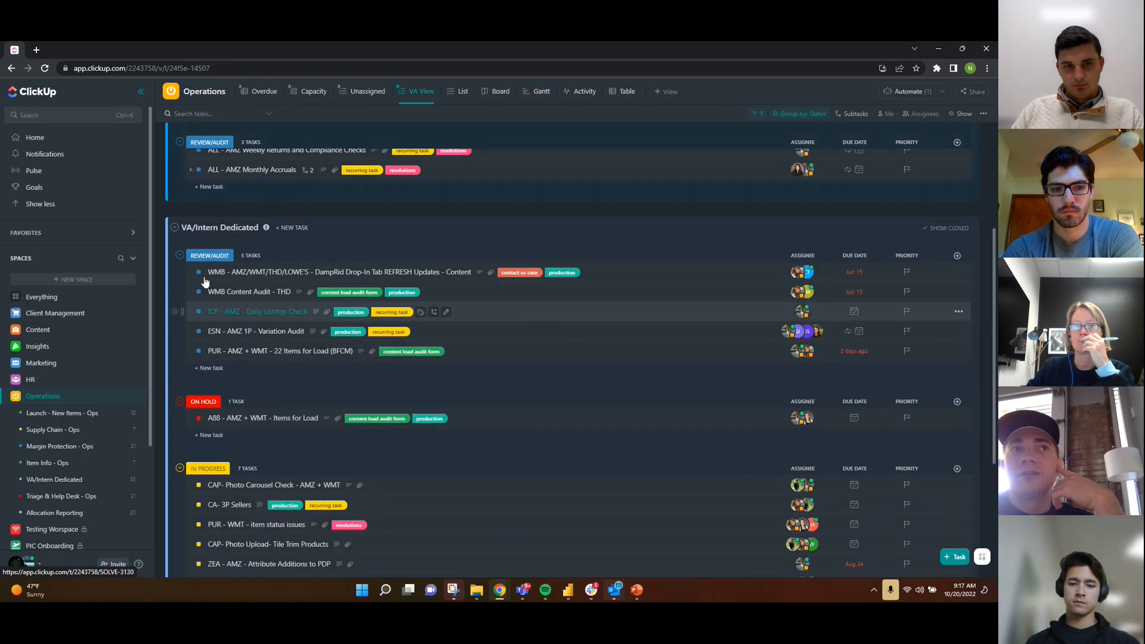
{"action": "scroll", "coordinate": [202, 308], "scroll_direction": "up", "scroll_amount": 4}
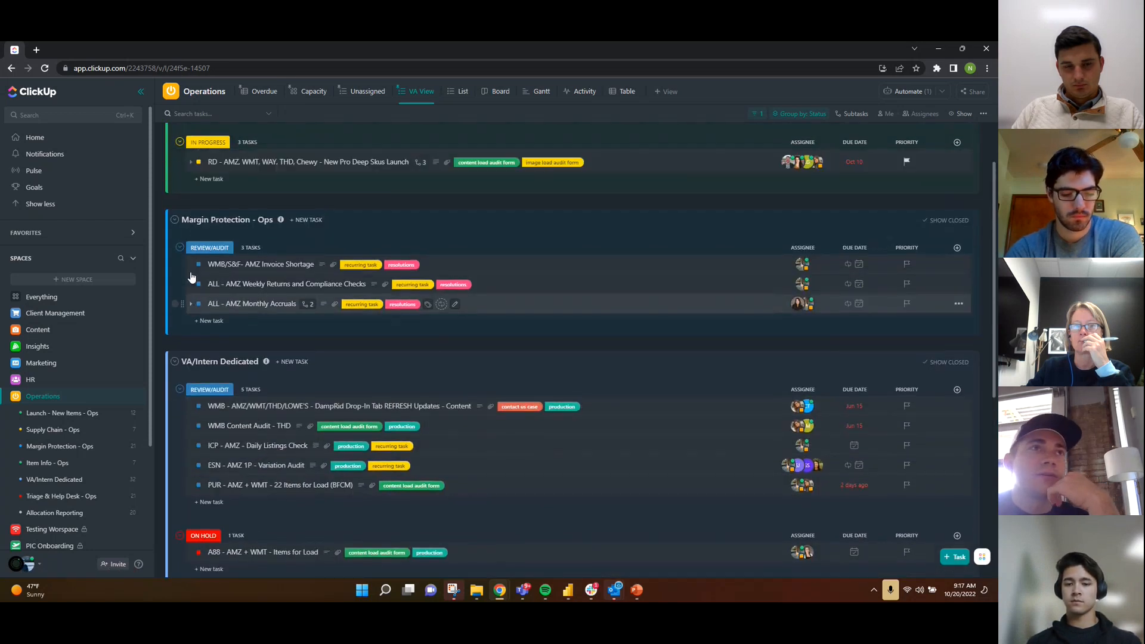
{"action": "scroll", "coordinate": [239, 358], "scroll_direction": "down", "scroll_amount": 5}
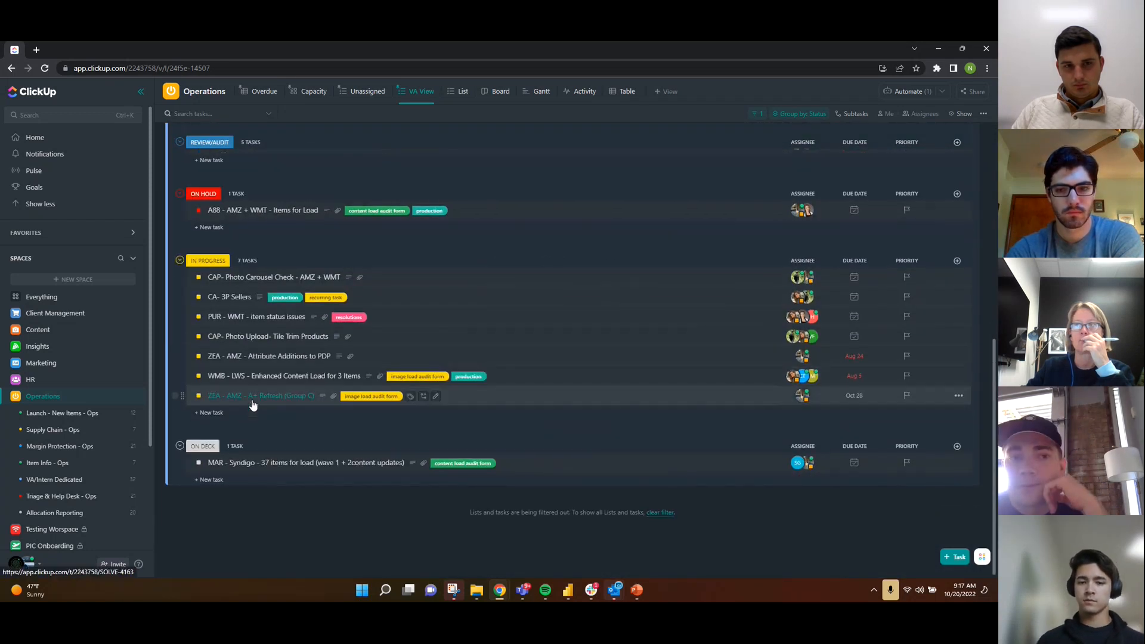